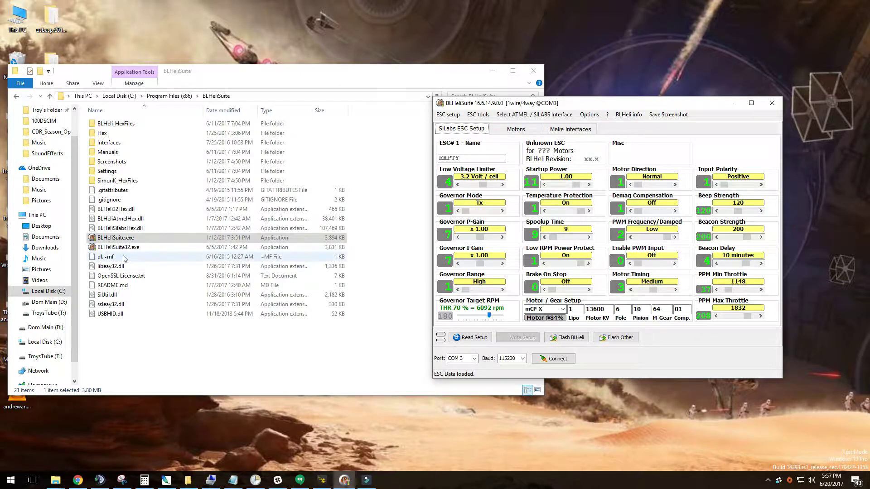
Launch BLHeliSuite, select the SILABS BLHeli Bootloader (Cleanflight) interface, and try connecting on COM 3
{"action": "left_click", "coordinate": [121, 240]}
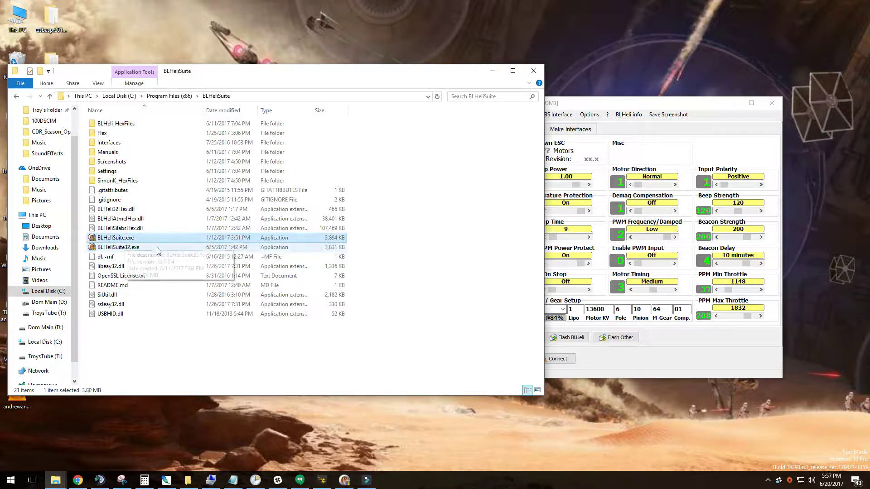
{"action": "left_click", "coordinate": [618, 107]}
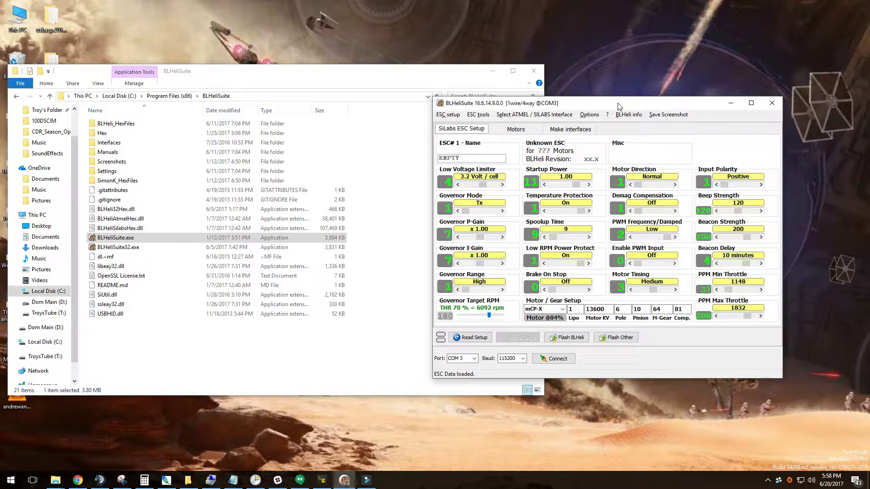
{"action": "left_click", "coordinate": [520, 116]}
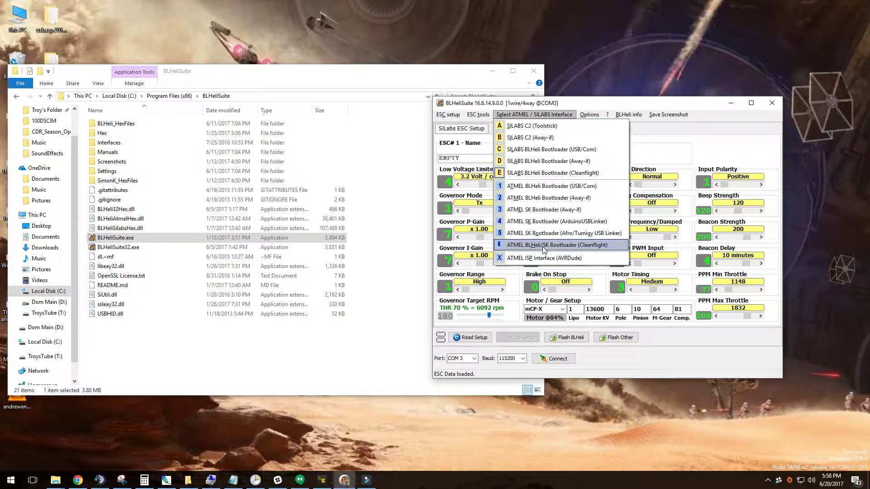
{"action": "key", "text": "Up"}
{"action": "key", "text": "Up"}
{"action": "key", "text": "Up"}
{"action": "key", "text": "Up"}
{"action": "key", "text": "Up"}
{"action": "key", "text": "Up"}
{"action": "key", "text": "Return"}
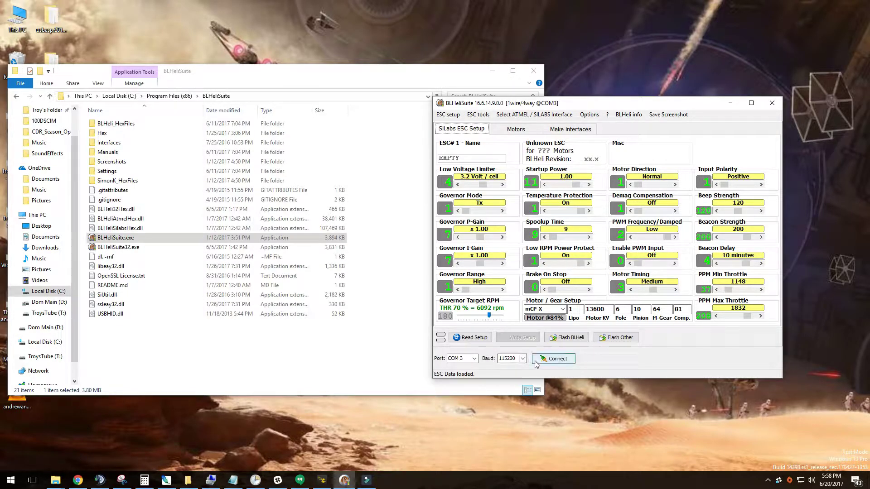
{"action": "left_click", "coordinate": [461, 359]}
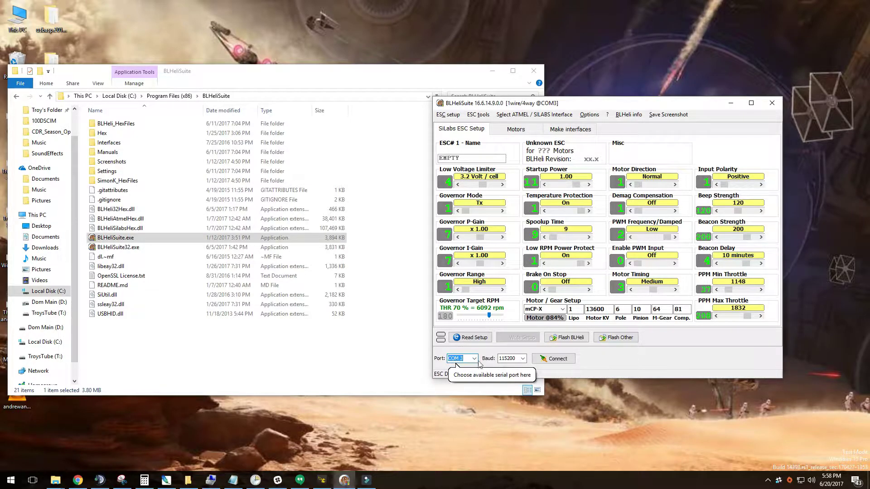
{"action": "left_click", "coordinate": [551, 361]}
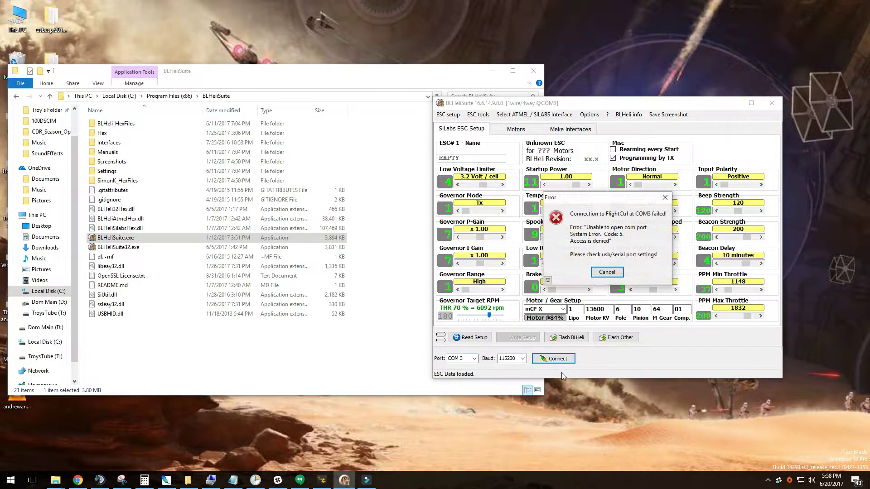
Dismiss the port access error, then disconnect and close Betaflight Configurator to free COM 3
{"action": "left_click", "coordinate": [609, 274]}
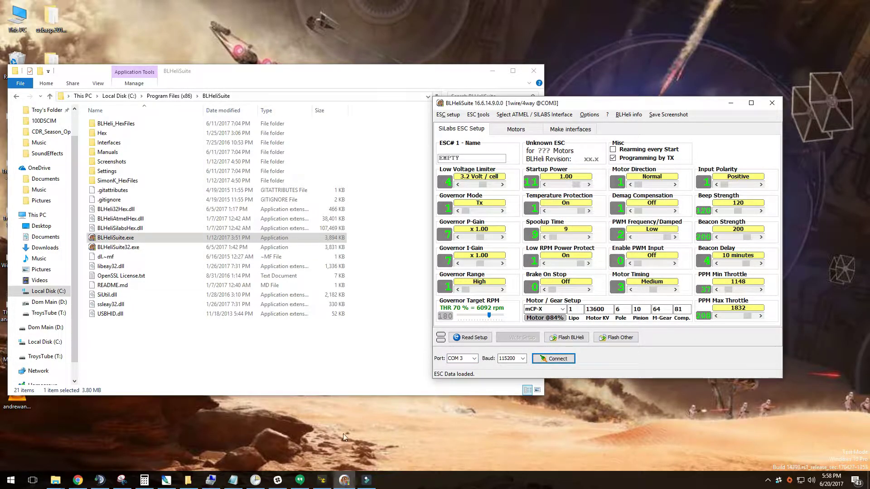
{"action": "left_click", "coordinate": [327, 480]}
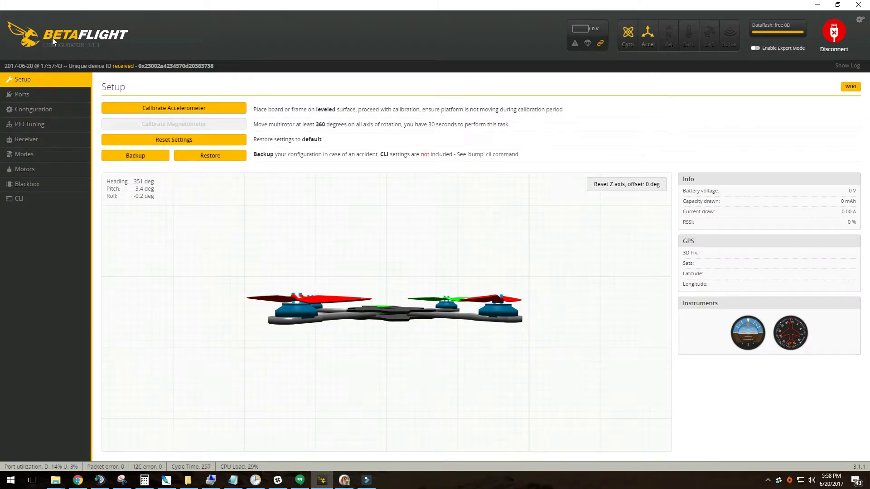
{"action": "left_click", "coordinate": [833, 31]}
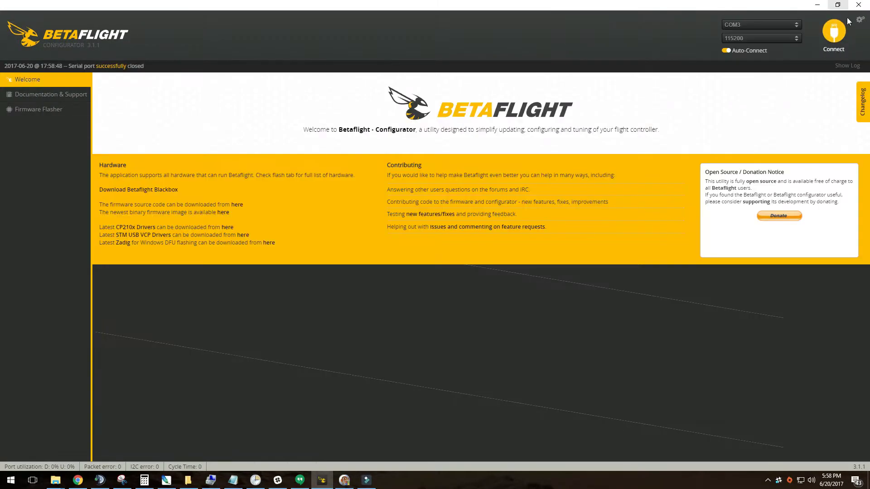
{"action": "left_click", "coordinate": [858, 4]}
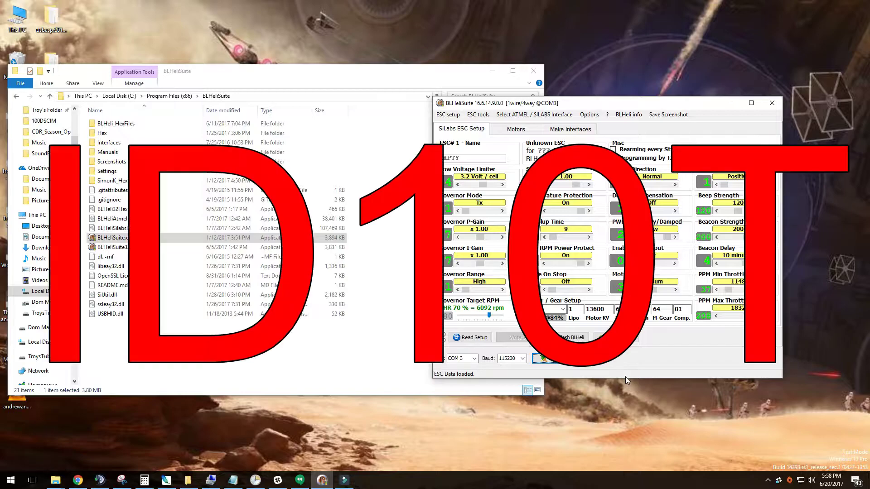
Connect on COM 3 and check the ESCs, confirming the four C_H_50 ESCs found at 16.65
{"action": "left_click", "coordinate": [555, 362]}
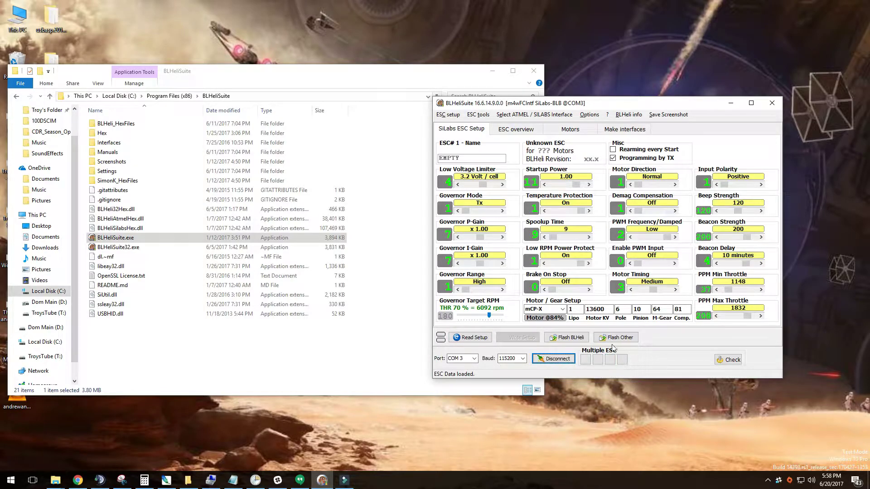
{"action": "left_click", "coordinate": [736, 362]}
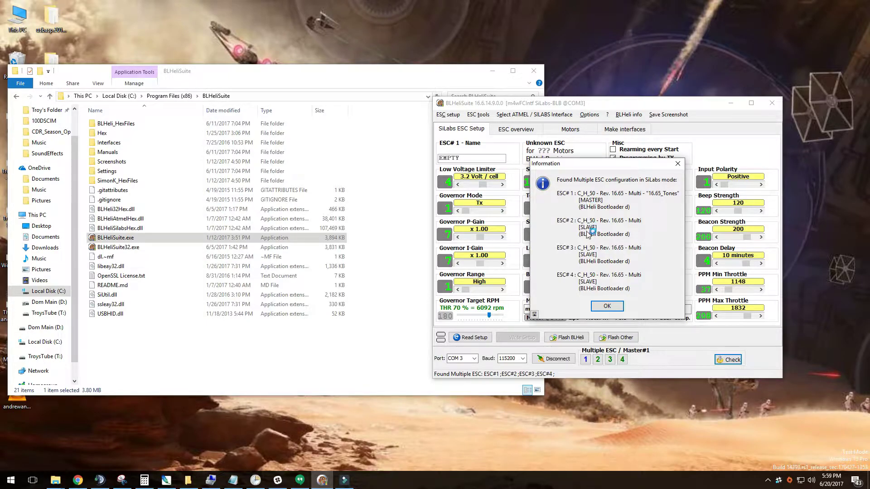
{"action": "left_click", "coordinate": [600, 310]}
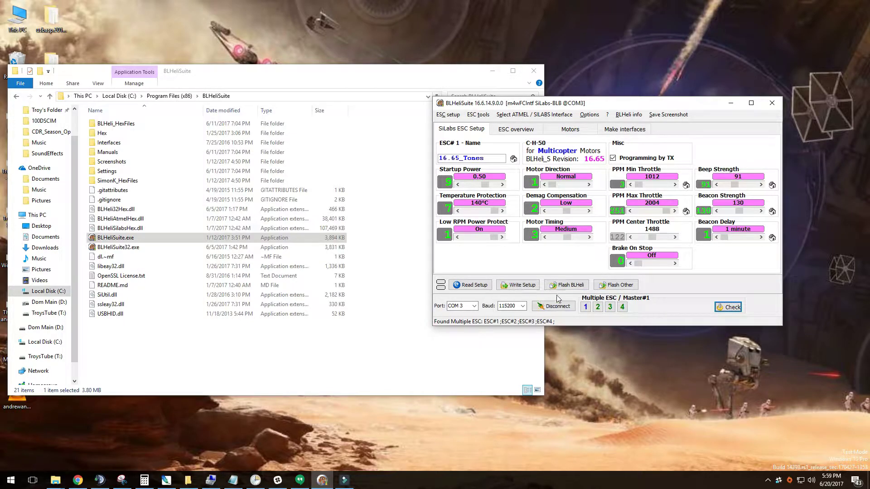
{"action": "left_click", "coordinate": [78, 480]}
{"action": "scroll", "coordinate": [257, 111], "scroll_direction": "up", "scroll_amount": 3}
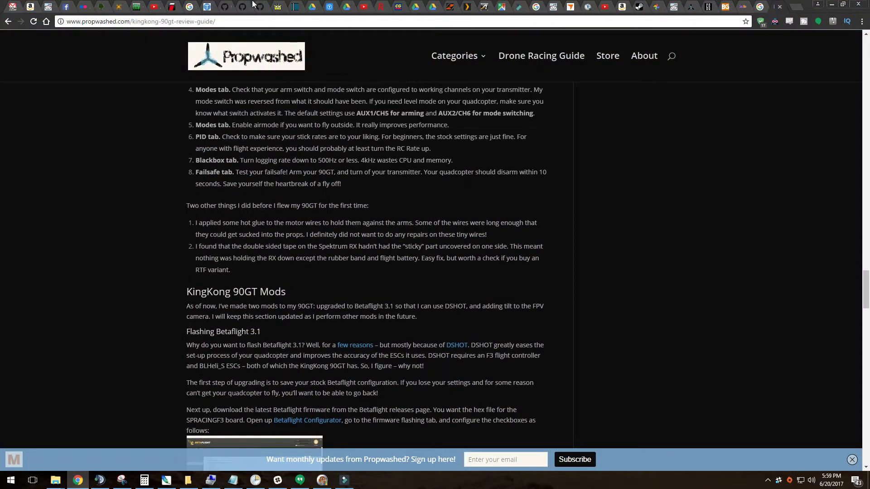
{"action": "left_click", "coordinate": [231, 5]}
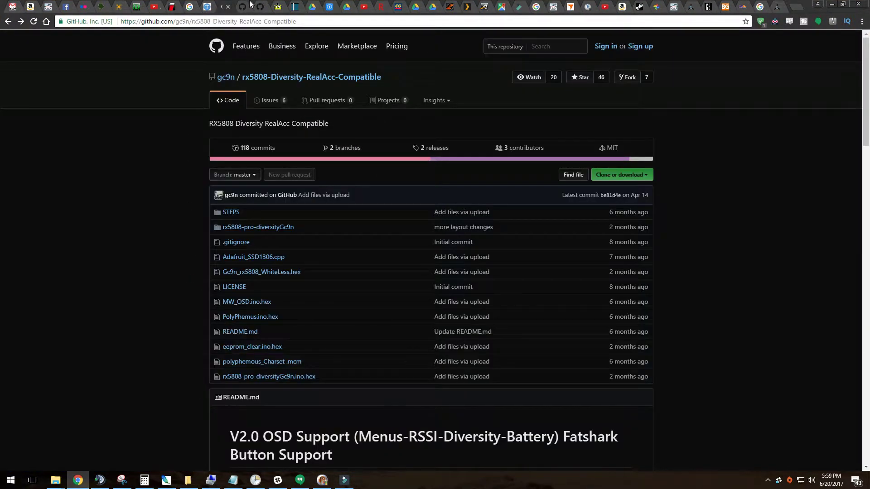
{"action": "left_click", "coordinate": [250, 6]}
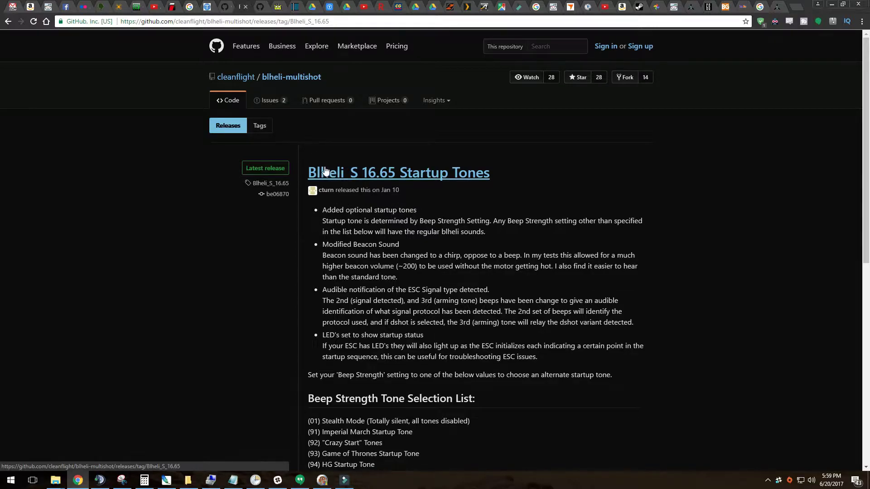
{"action": "scroll", "coordinate": [309, 149], "scroll_direction": "down", "scroll_amount": 9}
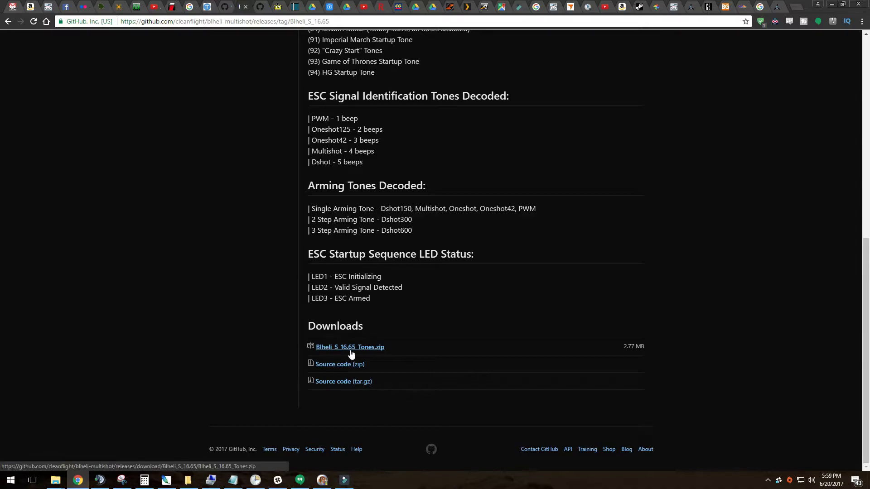
{"action": "left_click", "coordinate": [831, 4]}
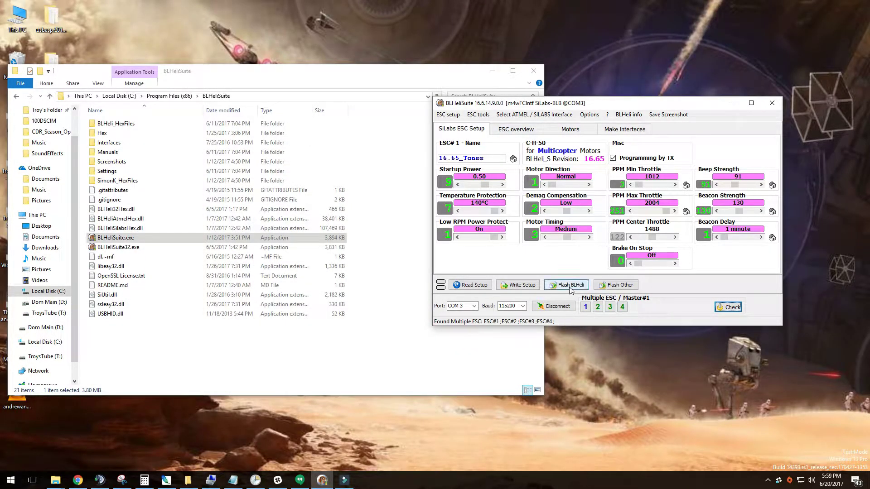
Snip the BLHeliSuite window showing the four-ESC overview table and circle the table in red
{"action": "left_click", "coordinate": [515, 130]}
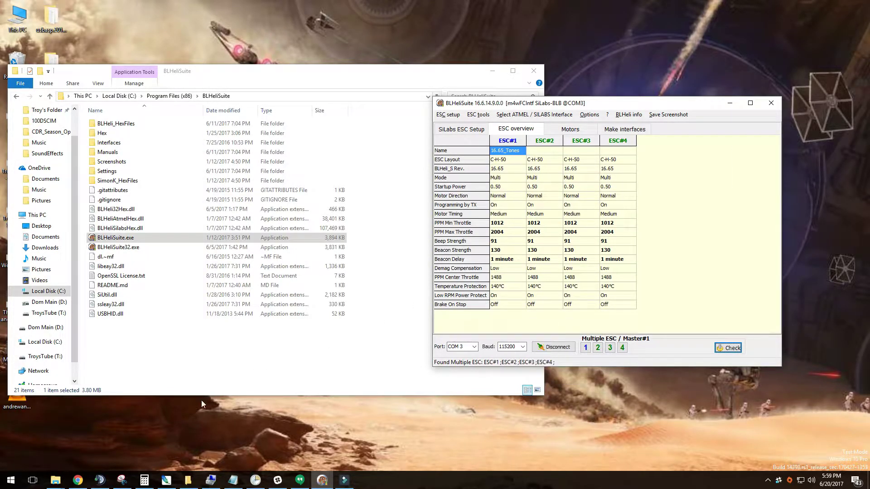
{"action": "left_click", "coordinate": [121, 480]}
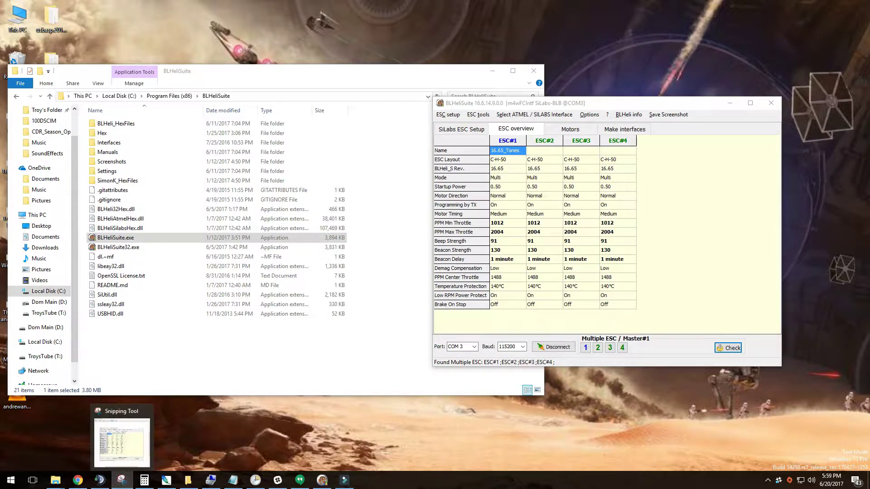
{"action": "left_click", "coordinate": [506, 197]}
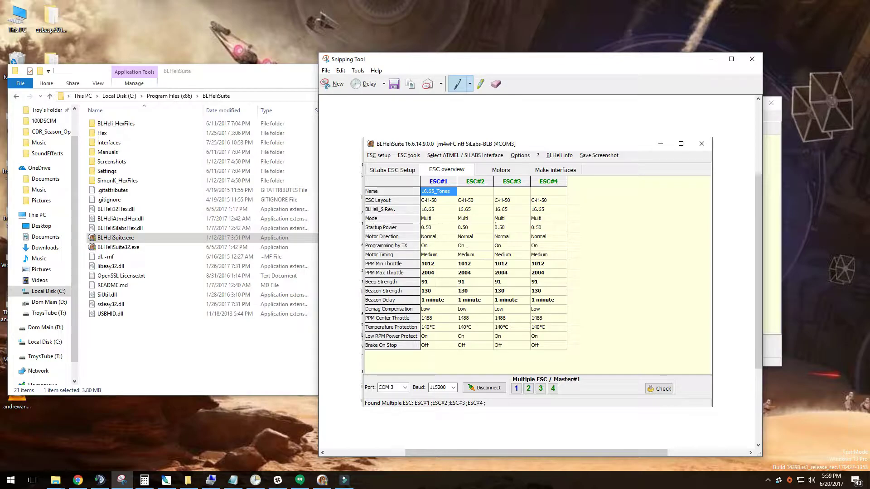
{"action": "mouse_move", "coordinate": [419, 197]}
{"action": "left_mouse_down"}
{"action": "mouse_move", "coordinate": [567, 272]}
{"action": "mouse_move", "coordinate": [574, 347]}
{"action": "mouse_move", "coordinate": [406, 293]}
{"action": "mouse_move", "coordinate": [410, 201]}
{"action": "left_mouse_up"}
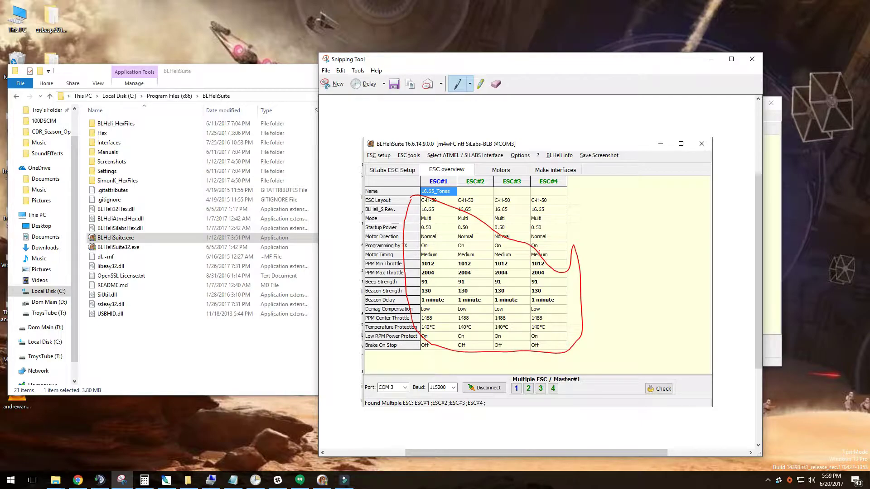
Return to ESC#1's settings and start flashing with the [Rev: 16.6] C-H-50 MULTI firmware entry
{"action": "left_click", "coordinate": [711, 58]}
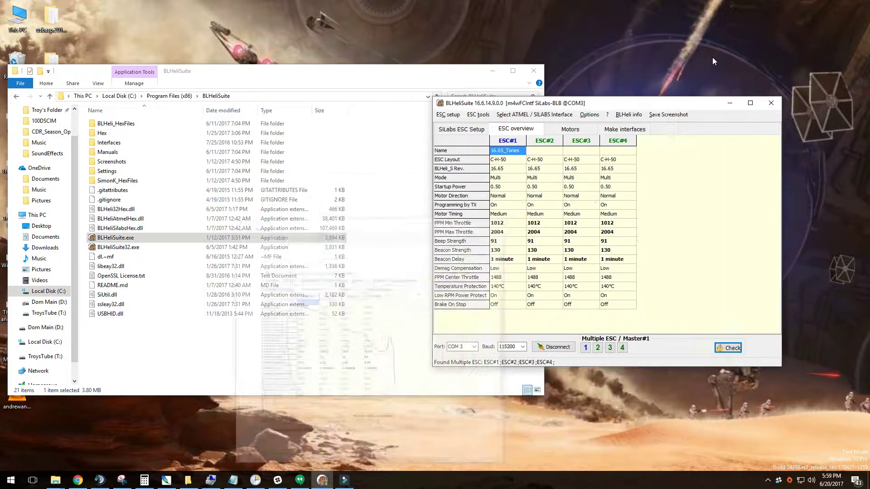
{"action": "left_click", "coordinate": [473, 129]}
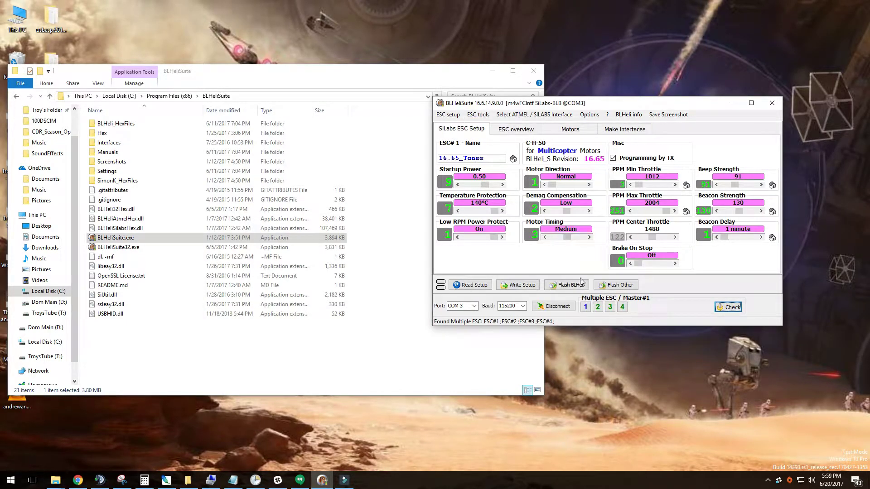
{"action": "left_click", "coordinate": [569, 285]}
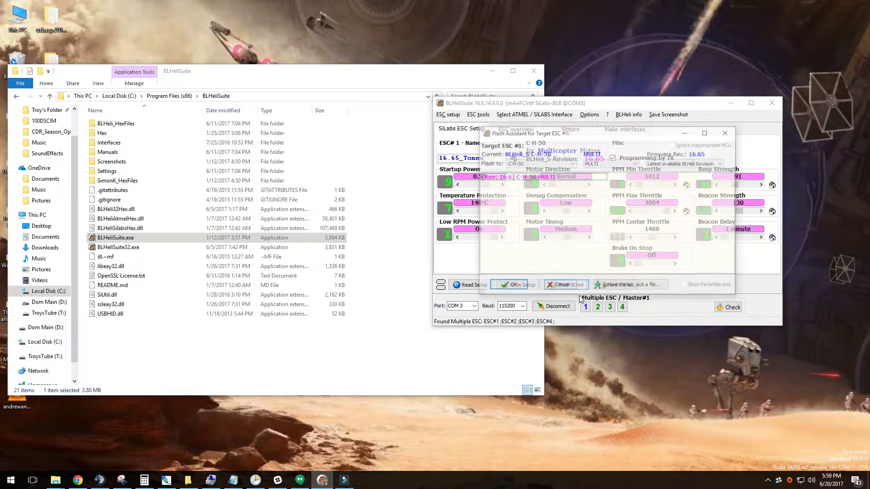
{"action": "left_click", "coordinate": [500, 177]}
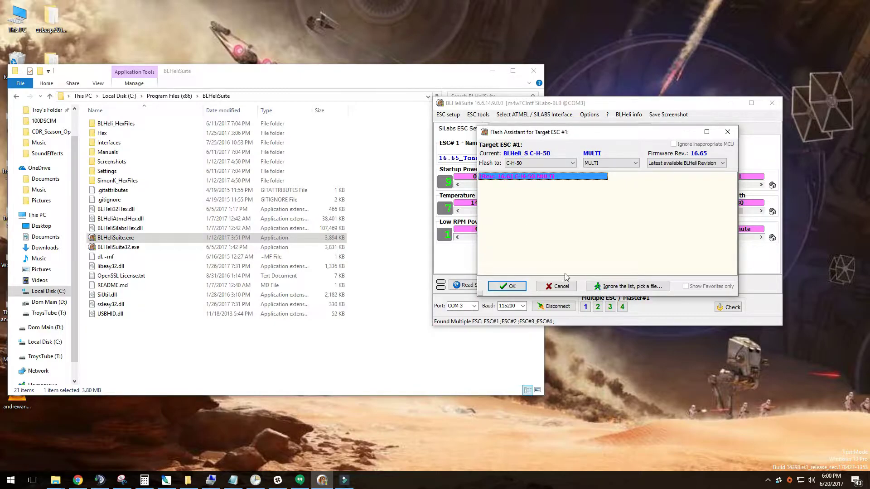
Close the hex file picker without loading a file and re-read all four ESCs
{"action": "left_click", "coordinate": [637, 287]}
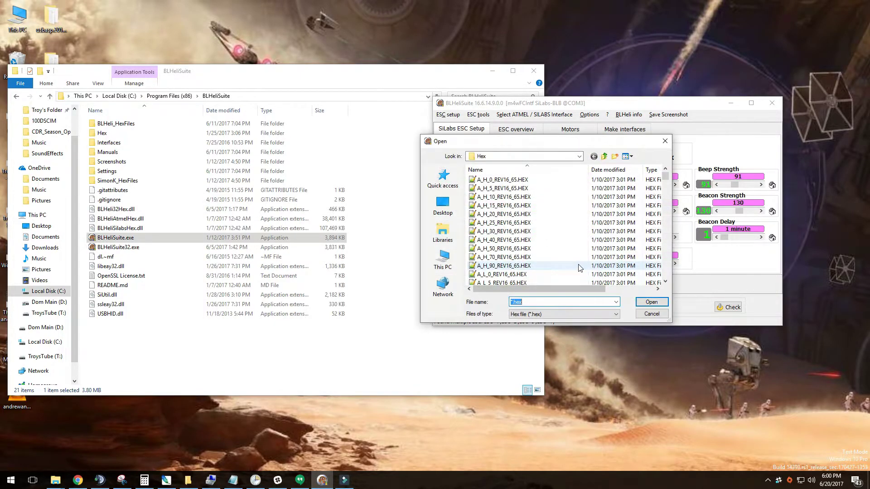
{"action": "left_click", "coordinate": [650, 313]}
{"action": "left_click", "coordinate": [728, 307]}
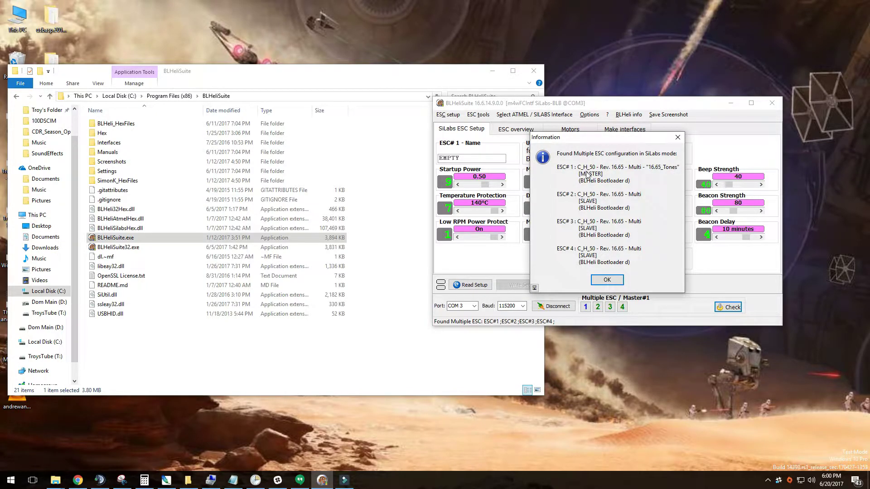
{"action": "left_click", "coordinate": [607, 279]}
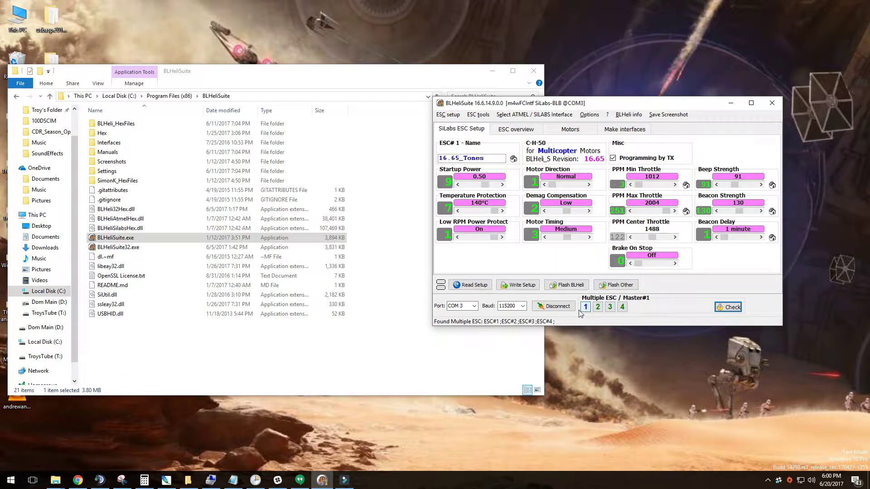
Start flashing ESC #1 from a manually chosen file and open the BLHeliSuite Hex folder
{"action": "left_click", "coordinate": [567, 284]}
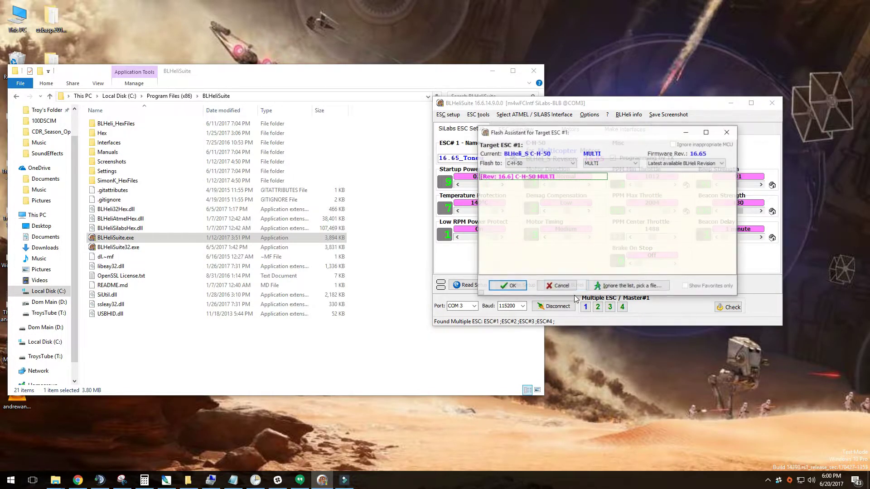
{"action": "left_click", "coordinate": [627, 286]}
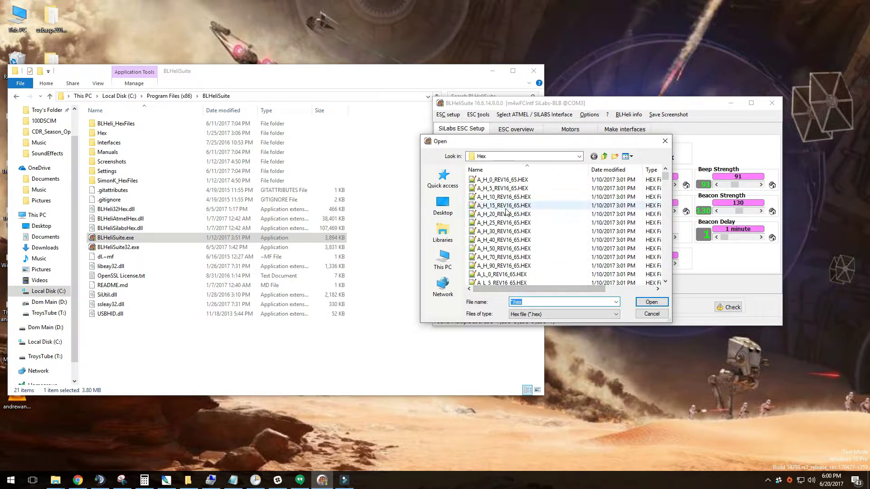
{"action": "left_click", "coordinate": [605, 156]}
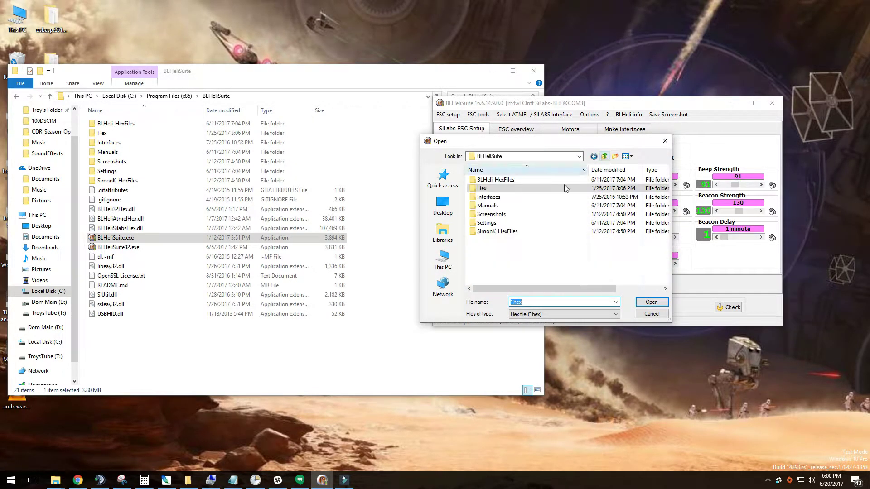
{"action": "left_click", "coordinate": [485, 189]}
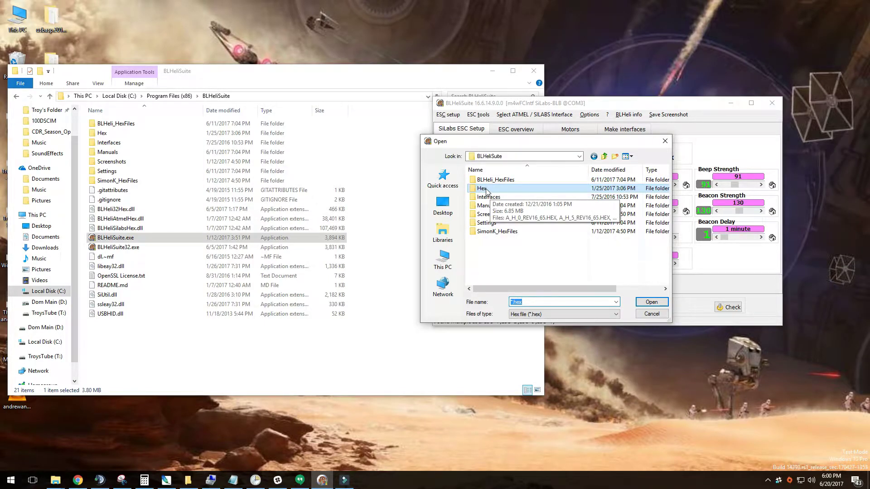
{"action": "double_click", "coordinate": [485, 189]}
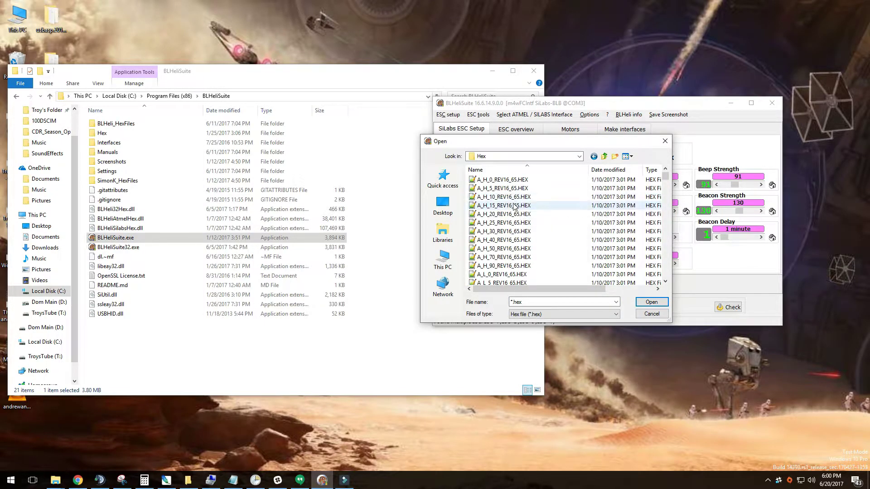
Select C_H_50_REV16_65.HEX, moving the file picker aside to check the settings and back
{"action": "key", "text": "c"}
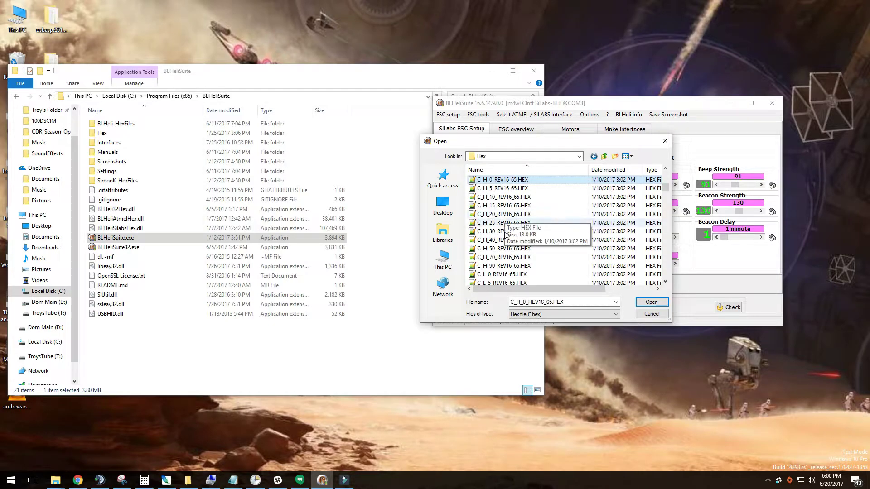
{"action": "left_click", "coordinate": [496, 249]}
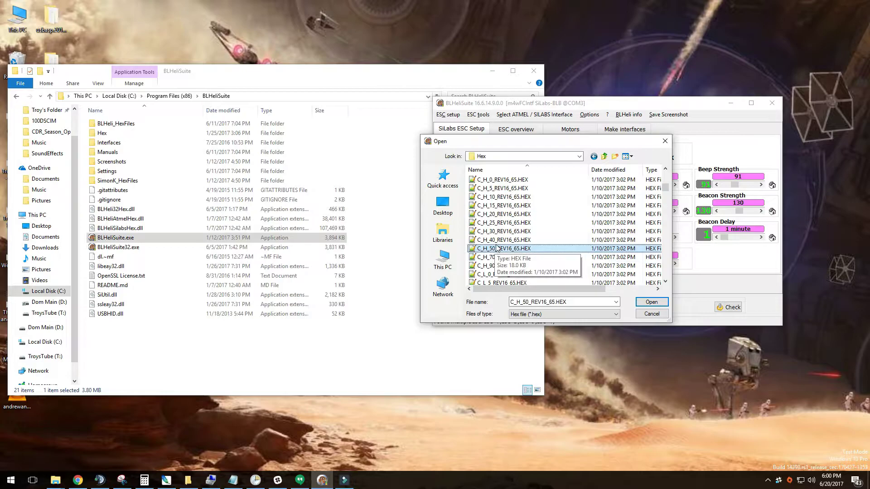
{"action": "scroll", "coordinate": [499, 257], "scroll_direction": "down", "scroll_amount": 13}
{"action": "scroll", "coordinate": [503, 258], "scroll_direction": "down", "scroll_amount": 7}
{"action": "scroll", "coordinate": [503, 257], "scroll_direction": "up", "scroll_amount": 18}
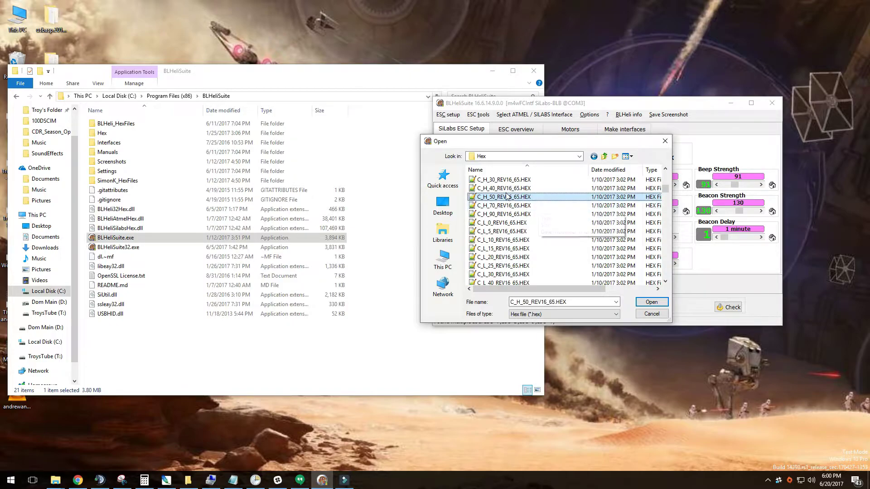
{"action": "left_click_drag", "start_coordinate": [552, 143], "coordinate": [321, 164]}
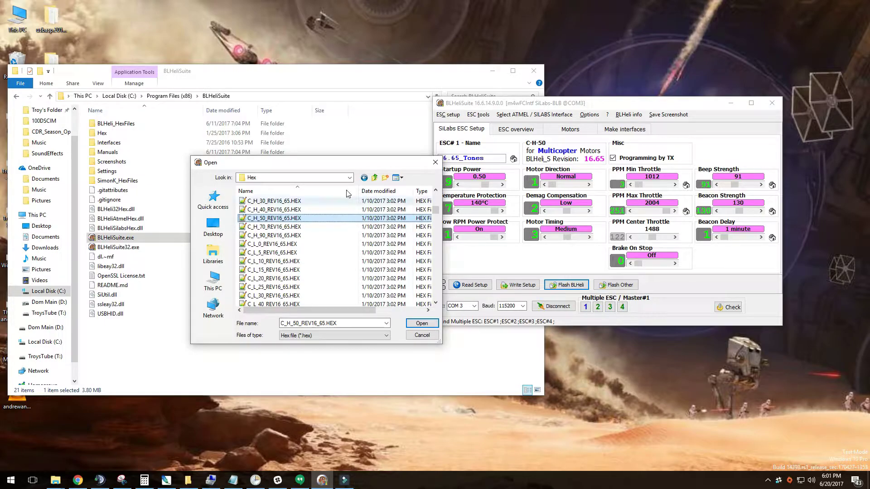
{"action": "left_click_drag", "start_coordinate": [327, 166], "coordinate": [484, 137]}
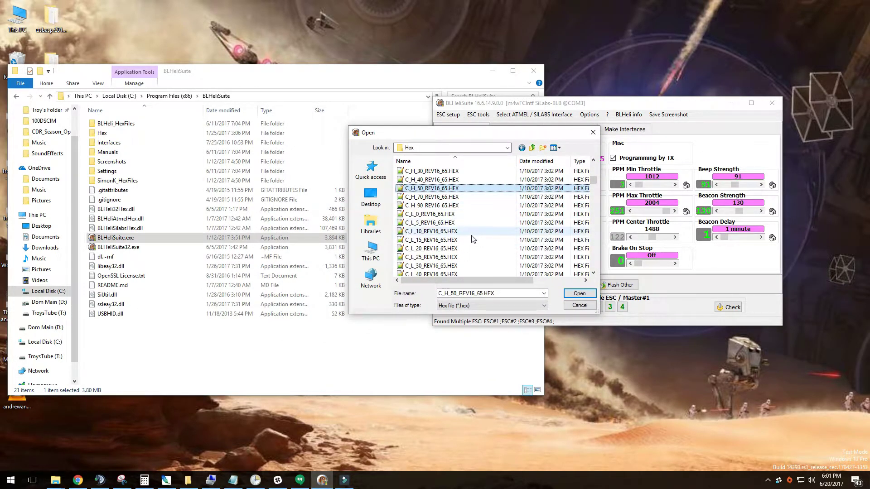
Flash ESC #1 with C_H_50_REV16_65.HEX, accepting both warnings, and write its settings back
{"action": "left_click_drag", "start_coordinate": [476, 133], "coordinate": [390, 131]}
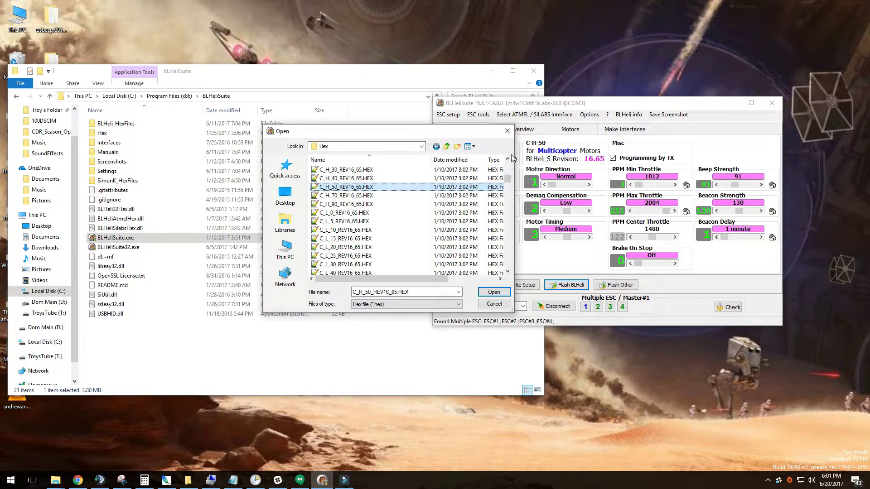
{"action": "left_click", "coordinate": [497, 293]}
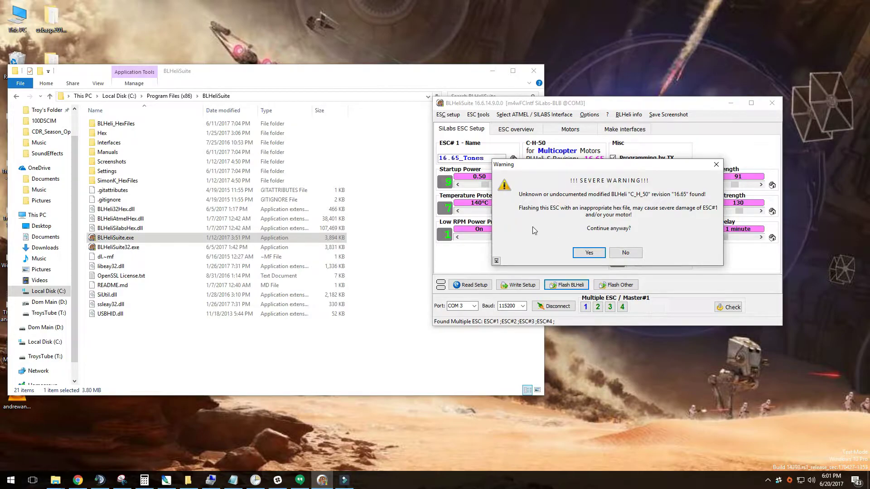
{"action": "left_click", "coordinate": [586, 253]}
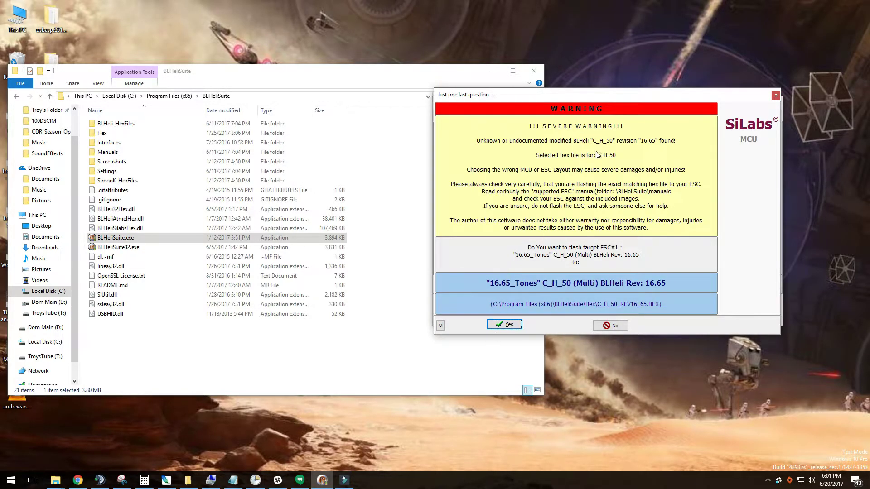
{"action": "left_click", "coordinate": [503, 324]}
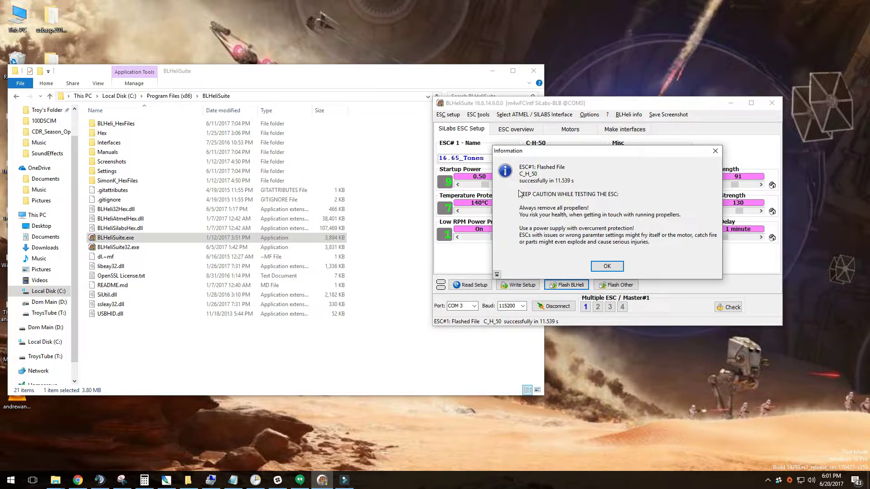
{"action": "left_click", "coordinate": [605, 267]}
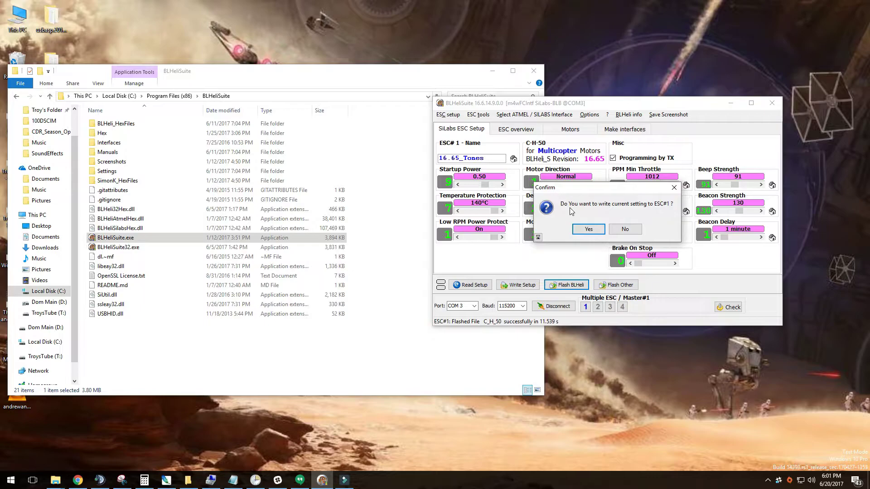
{"action": "left_click", "coordinate": [598, 232]}
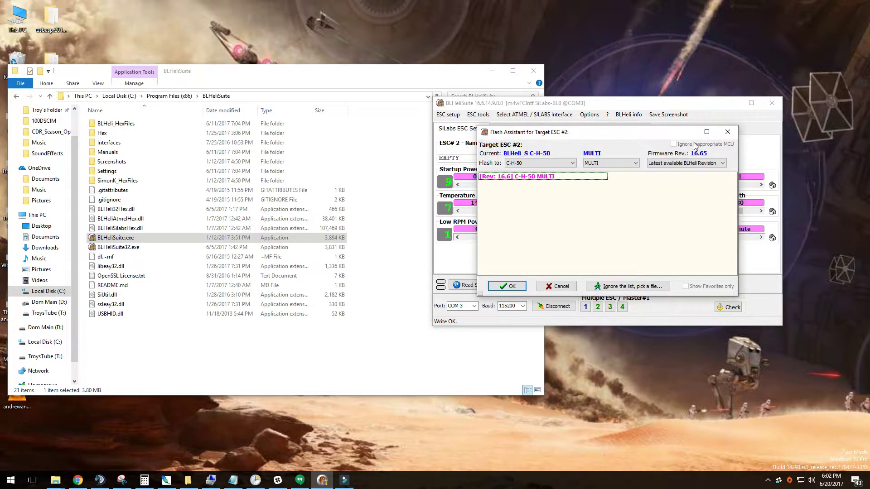
Try loading a C_H hex file for ESC #2, decline the warning, then cancel the file picker
{"action": "left_click_drag", "start_coordinate": [638, 139], "coordinate": [531, 160]}
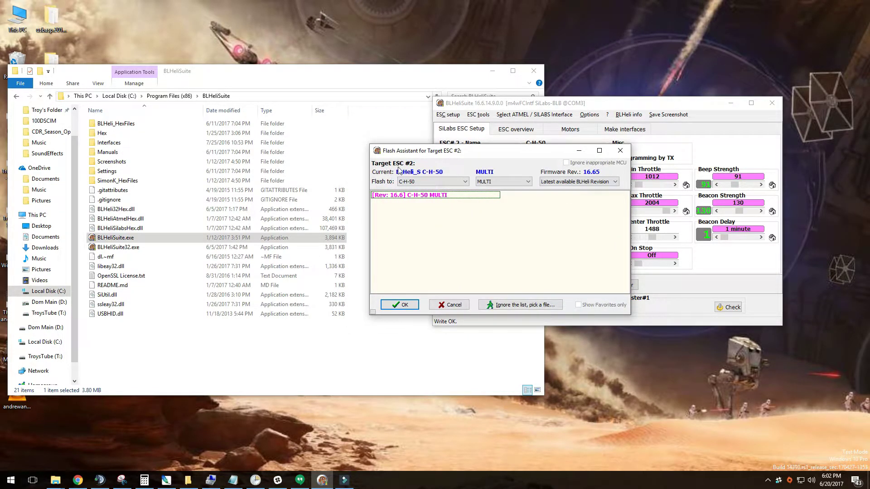
{"action": "left_click", "coordinate": [520, 304]}
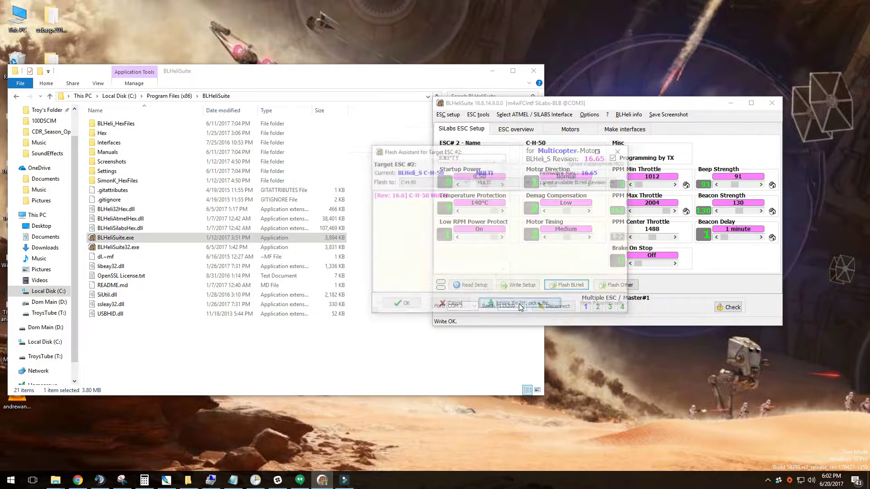
{"action": "left_click", "coordinate": [372, 197]}
{"action": "key", "text": "c"}
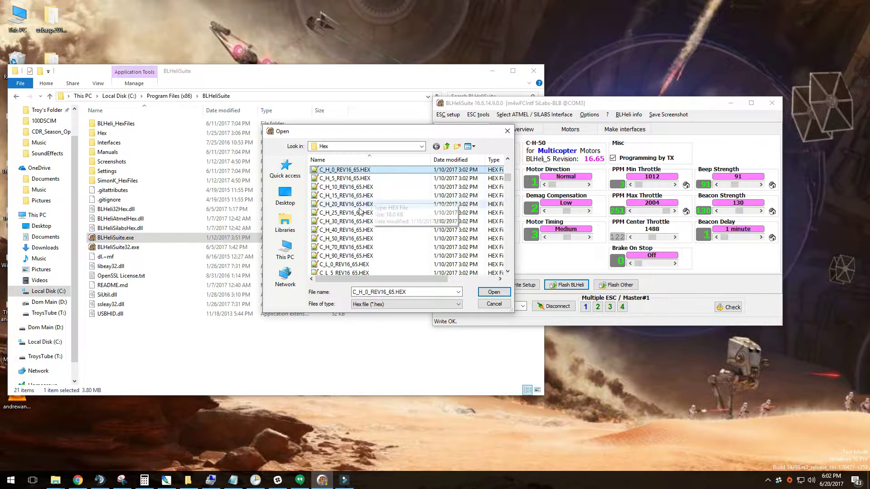
{"action": "double_click", "coordinate": [362, 247]}
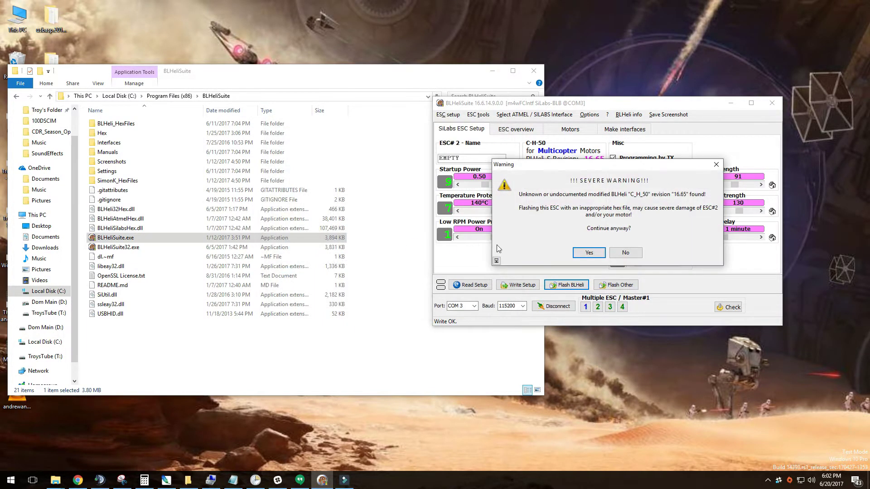
{"action": "left_click", "coordinate": [624, 253]}
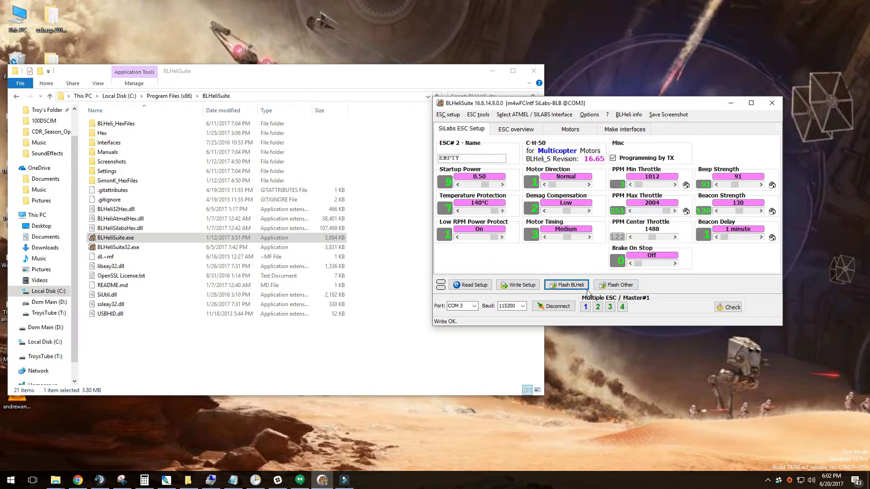
{"action": "left_click", "coordinate": [474, 287]}
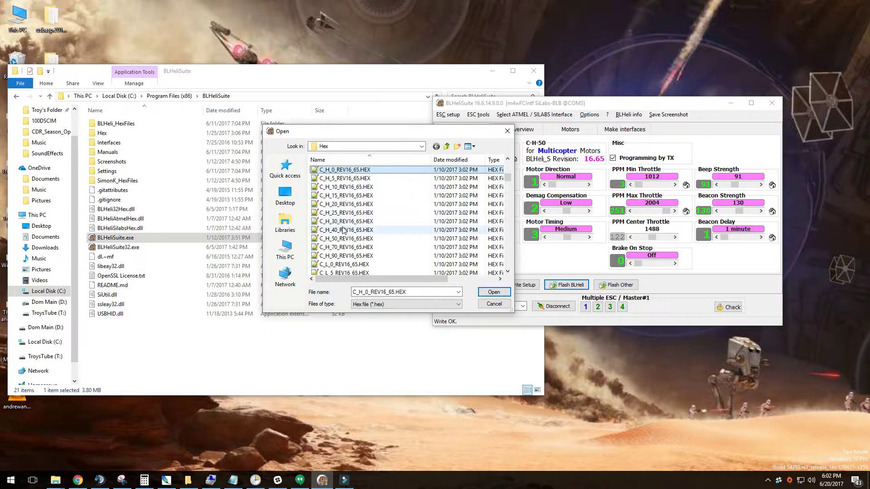
{"action": "left_click", "coordinate": [348, 240]}
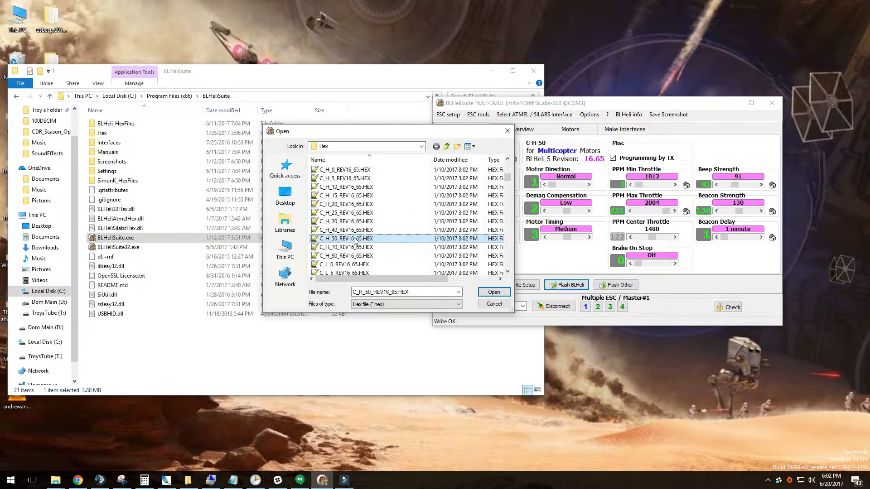
{"action": "left_click", "coordinate": [493, 307]}
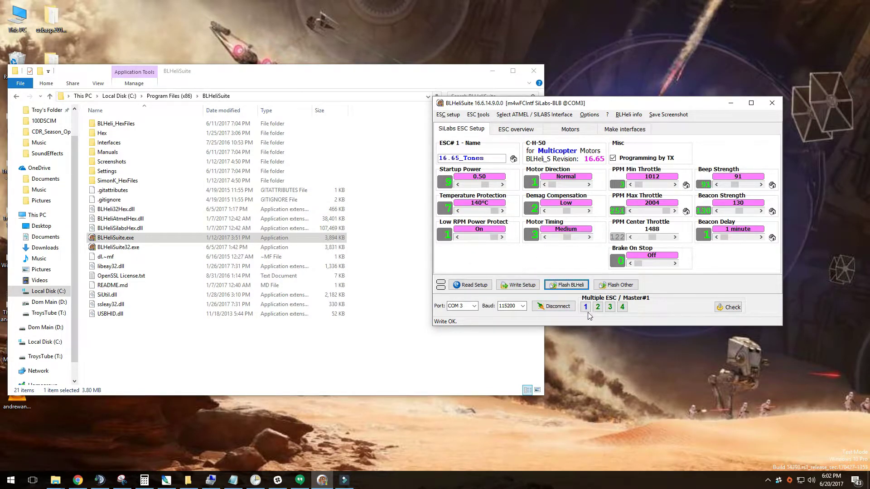
{"action": "left_click", "coordinate": [510, 132]}
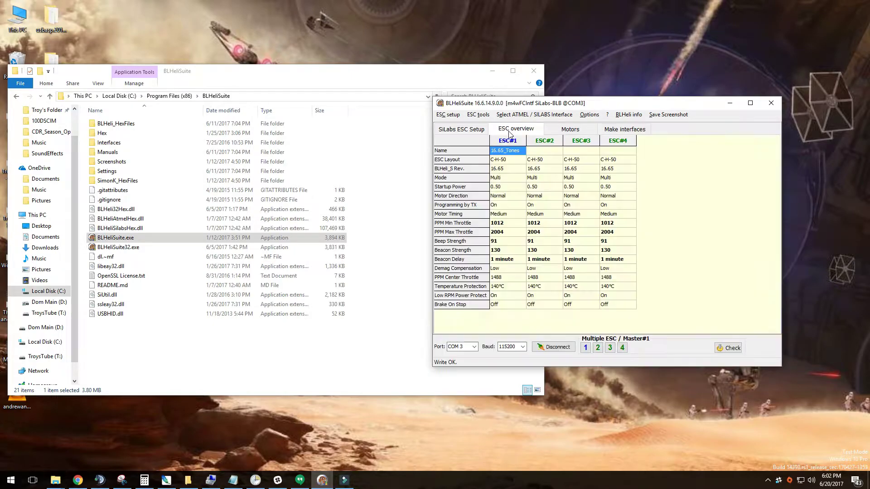
{"action": "left_click", "coordinate": [511, 154]}
{"action": "left_click", "coordinate": [122, 480]}
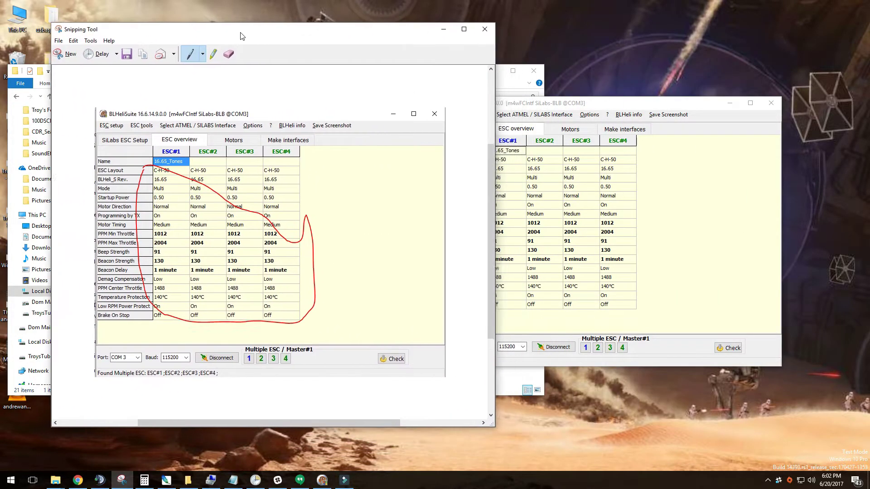
{"action": "left_click_drag", "start_coordinate": [243, 36], "coordinate": [263, 31]}
{"action": "left_click", "coordinate": [467, 28]}
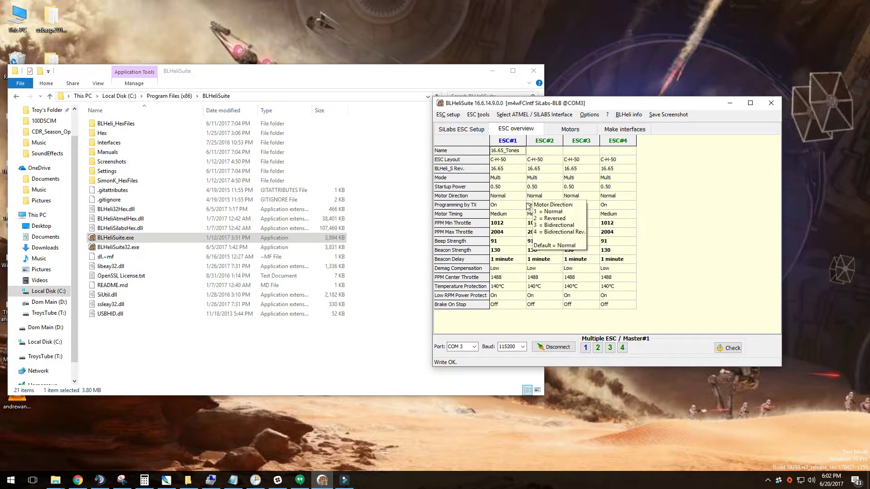
{"action": "left_click", "coordinate": [463, 131]}
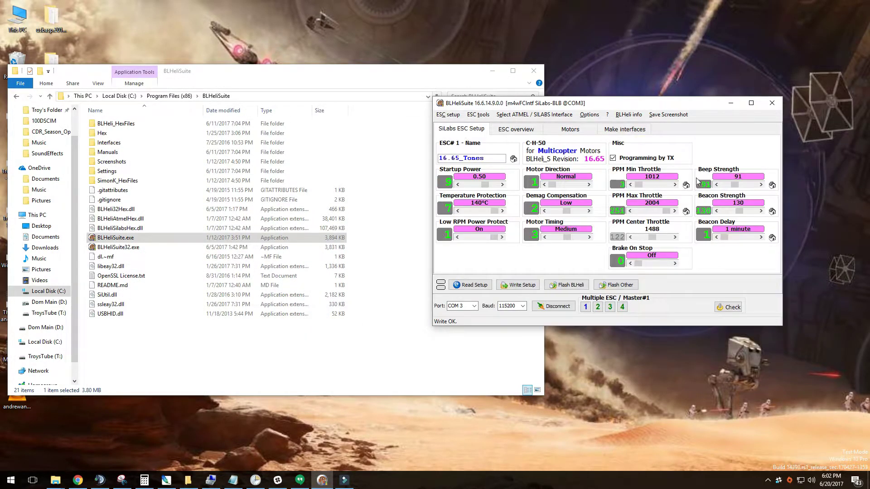
{"action": "left_click_drag", "start_coordinate": [641, 103], "coordinate": [559, 117]}
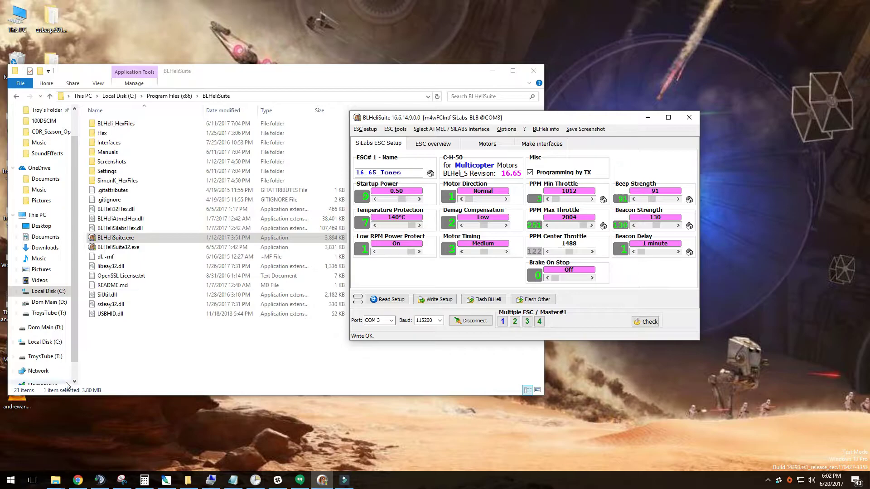
{"action": "left_click", "coordinate": [78, 480]}
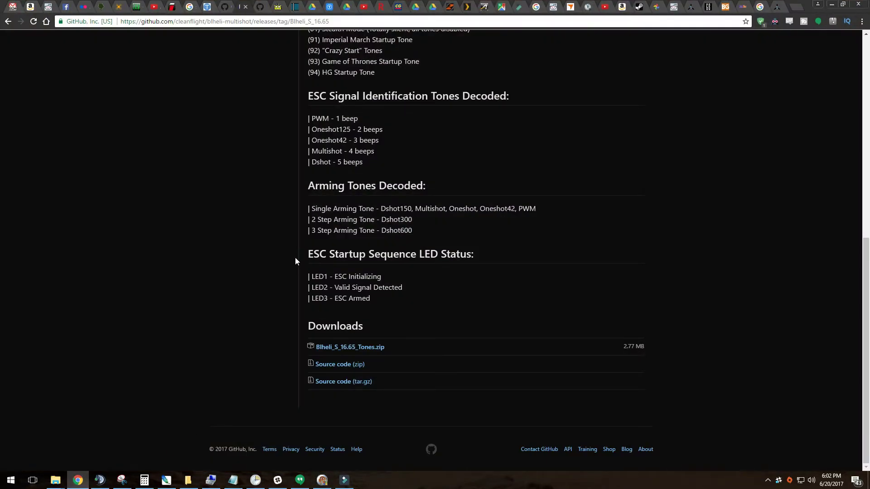
{"action": "scroll", "coordinate": [295, 261], "scroll_direction": "up", "scroll_amount": 4}
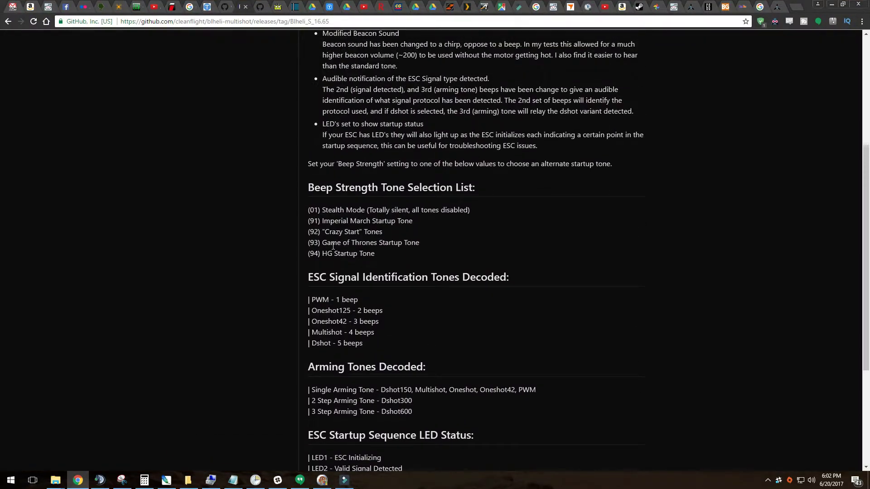
{"action": "left_click_drag", "start_coordinate": [306, 187], "coordinate": [477, 189]}
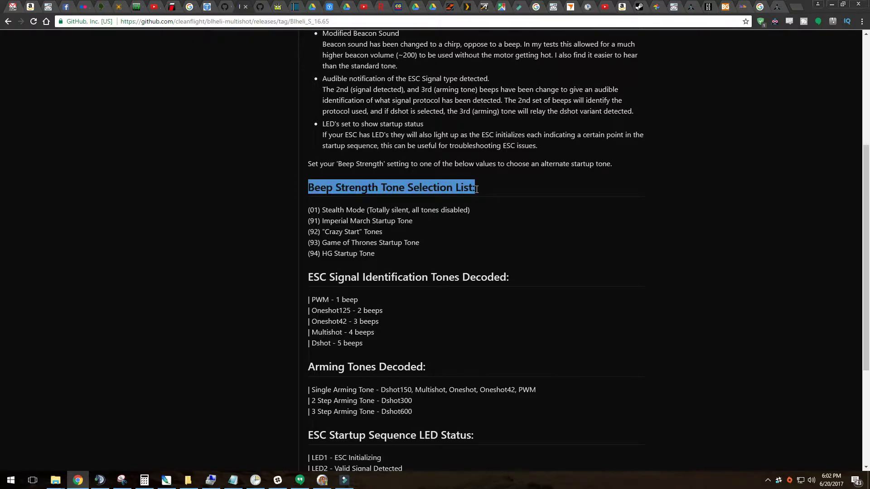
{"action": "left_click_drag", "start_coordinate": [322, 221], "coordinate": [406, 229]}
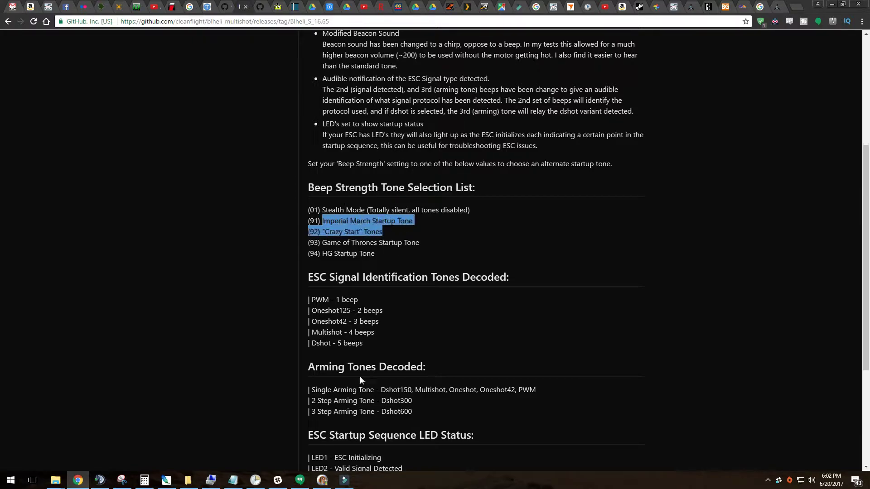
{"action": "left_click", "coordinate": [322, 480]}
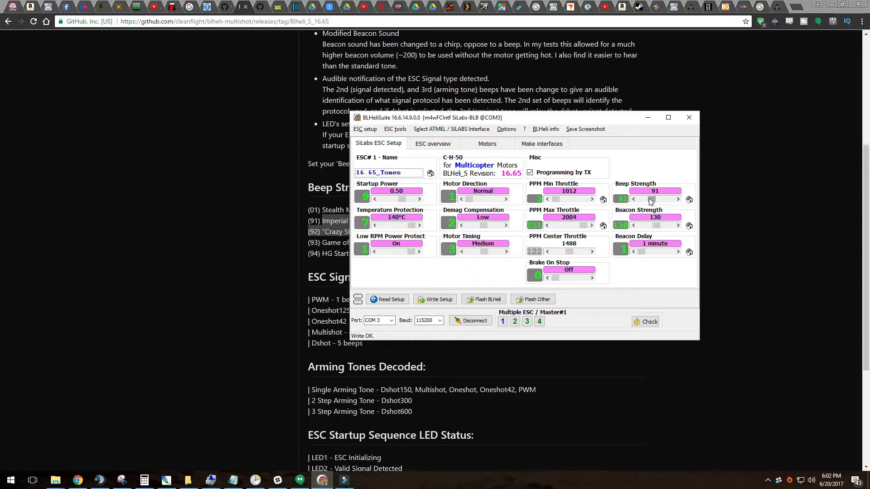
{"action": "left_click_drag", "start_coordinate": [584, 117], "coordinate": [718, 112]}
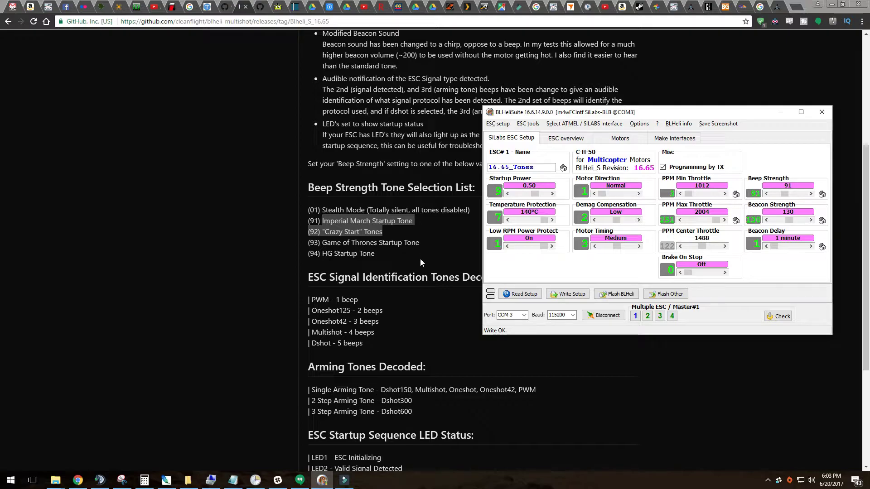
{"action": "left_click", "coordinate": [383, 238]}
{"action": "left_click_drag", "start_coordinate": [412, 221], "coordinate": [320, 221]}
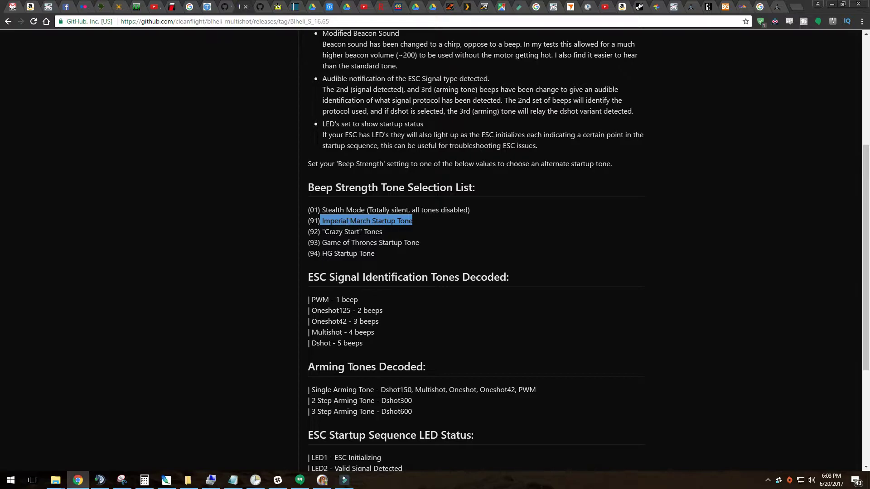
{"action": "left_click", "coordinate": [321, 483]}
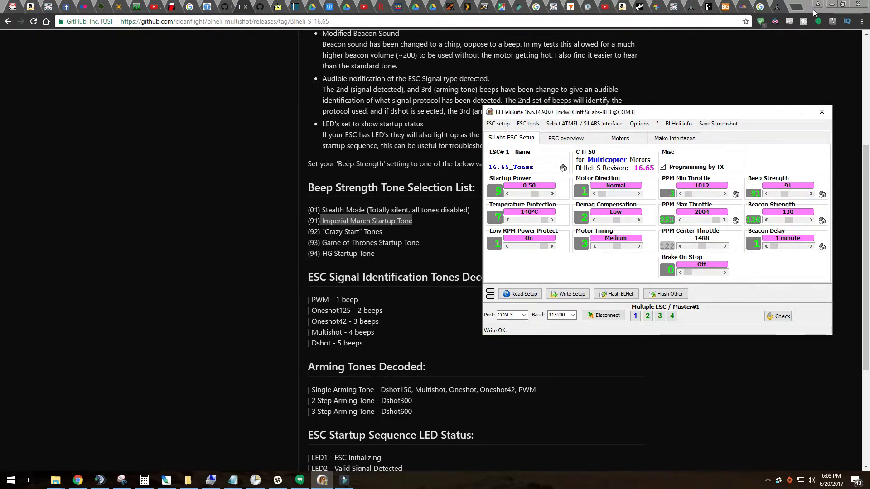
{"action": "left_click", "coordinate": [831, 4]}
{"action": "left_click_drag", "start_coordinate": [697, 116], "coordinate": [633, 120]}
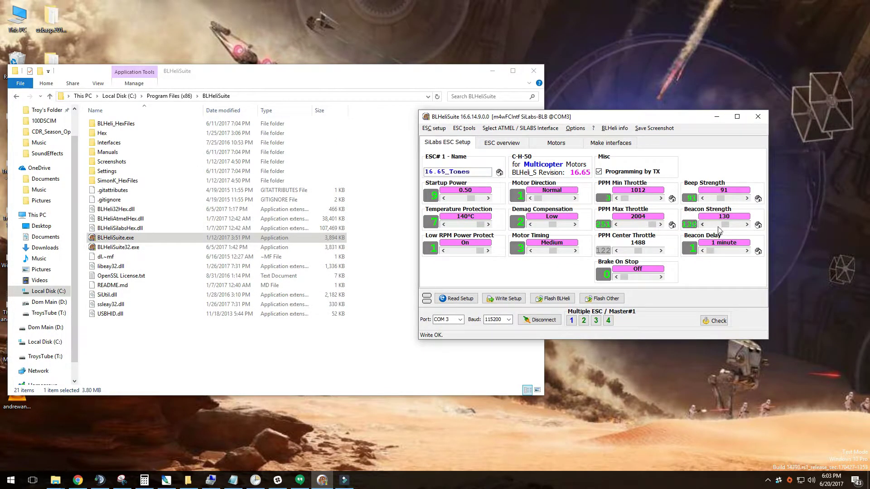
Make ESC 1 master and write its setup to all four ESCs
{"action": "mouse_move", "coordinate": [726, 230]}
{"action": "mouse_move", "coordinate": [713, 258]}
{"action": "left_click", "coordinate": [571, 321]}
{"action": "left_click", "coordinate": [571, 321]}
{"action": "left_click", "coordinate": [504, 298]}
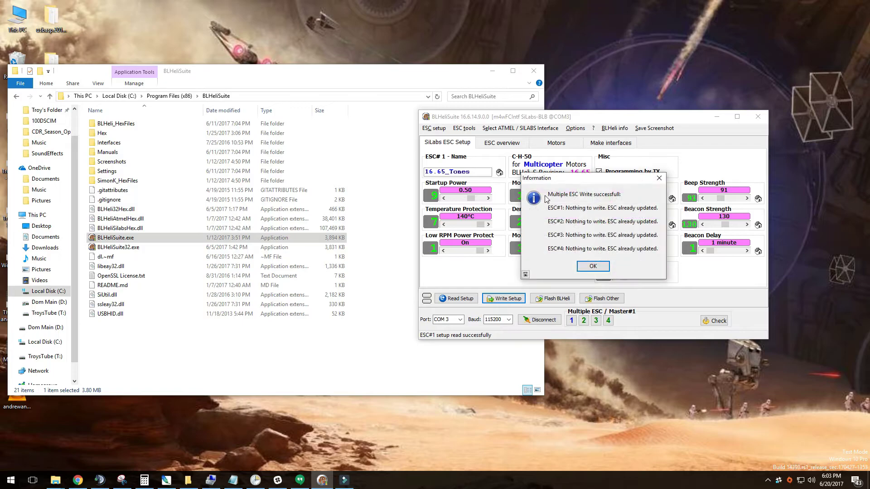
Dismiss the write result and disconnect BLHeliSuite from the ESCs
{"action": "left_click", "coordinate": [594, 267]}
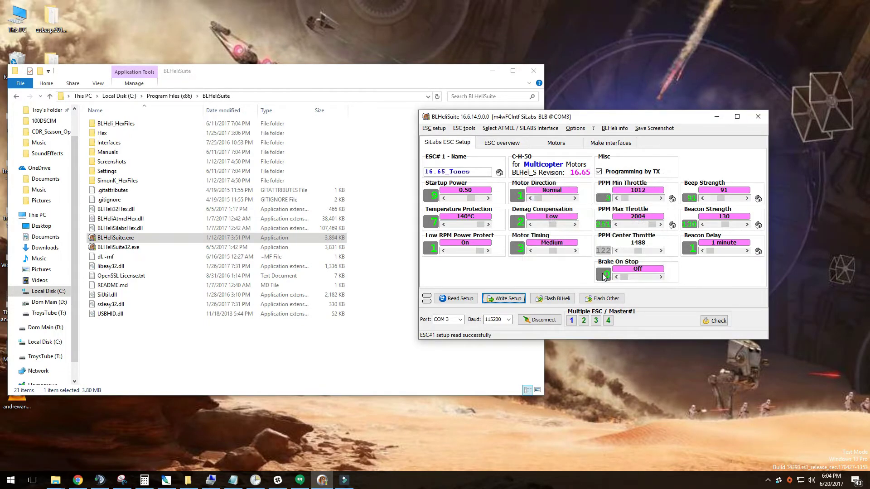
{"action": "left_click", "coordinate": [556, 324]}
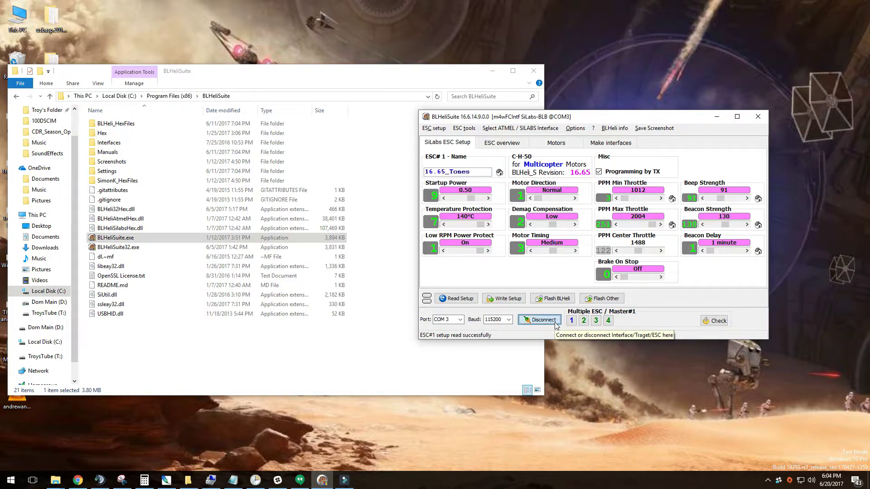
{"action": "left_click", "coordinate": [556, 324]}
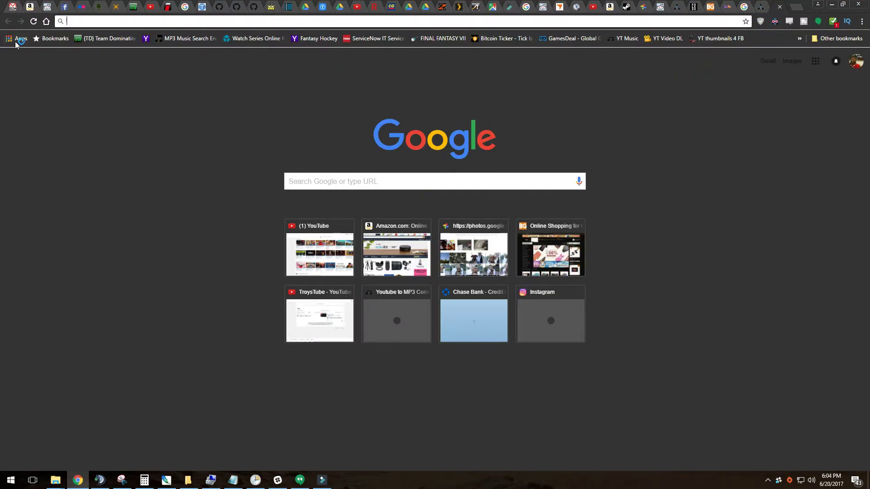
Launch the Betaflight app from Chrome's Apps page
{"action": "left_click", "coordinate": [16, 39]}
{"action": "left_click", "coordinate": [302, 100]}
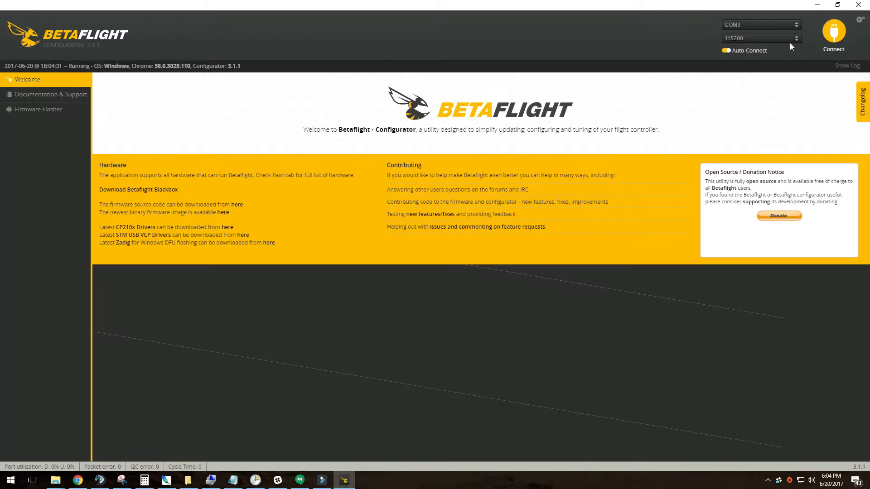
Connect to the flight controller, confirm DSHOT600 as the ESC/Motor protocol, and show the Motors page
{"action": "left_click", "coordinate": [834, 32]}
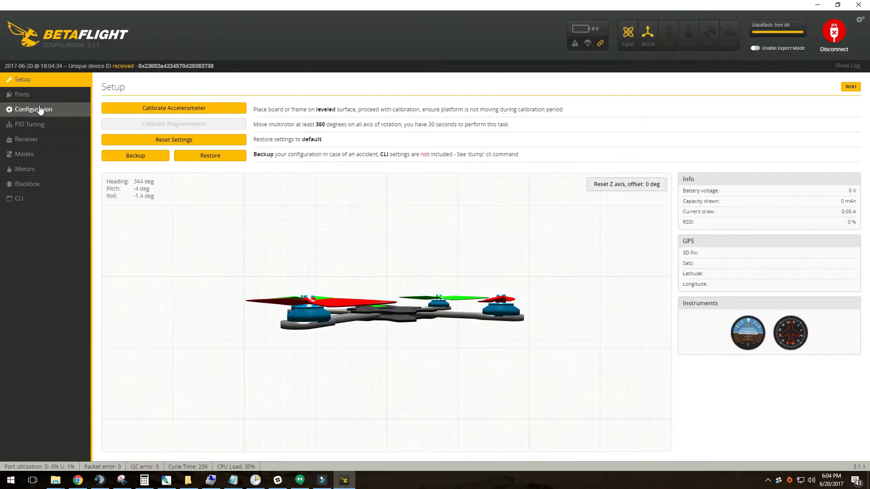
{"action": "left_click", "coordinate": [43, 111]}
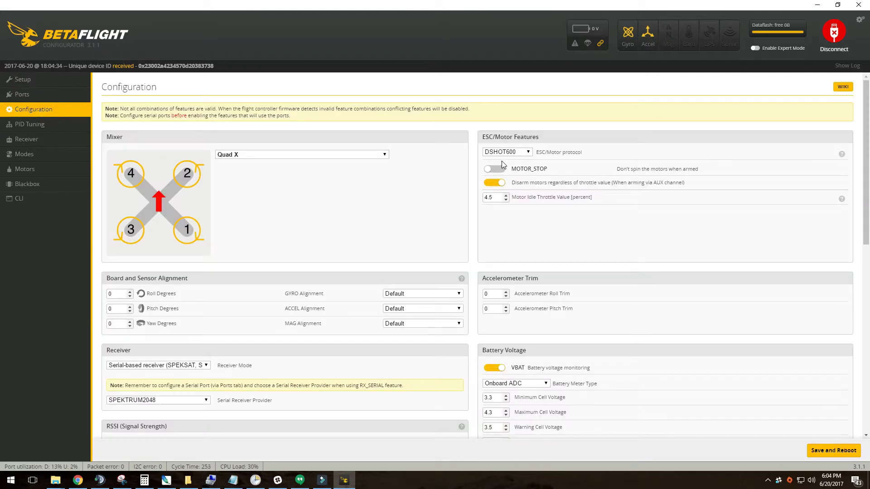
{"action": "left_click", "coordinate": [525, 155]}
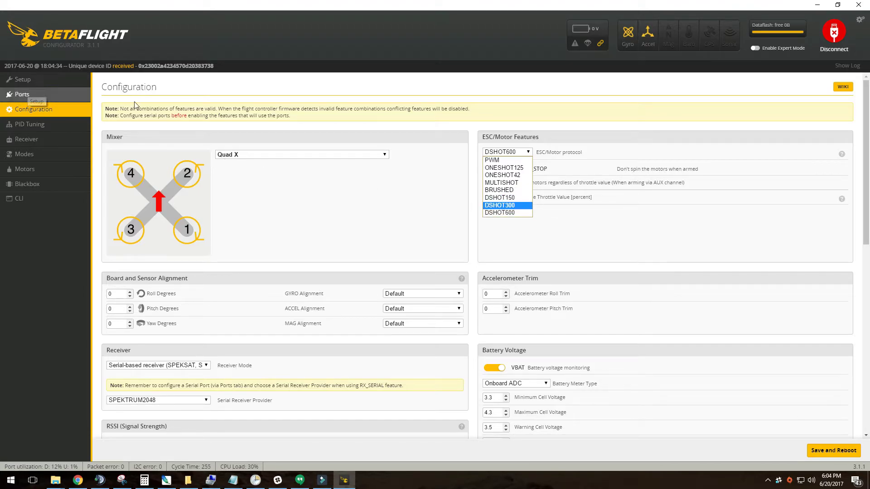
{"action": "left_click", "coordinate": [516, 214]}
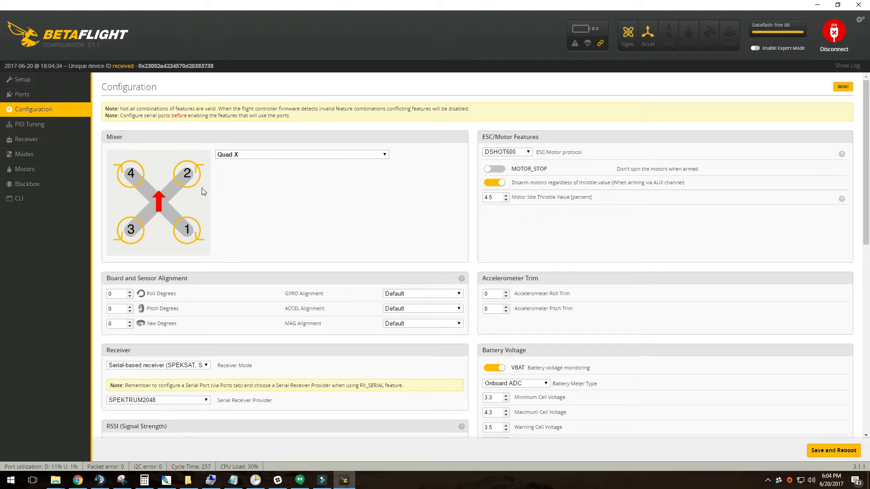
{"action": "left_click", "coordinate": [46, 170]}
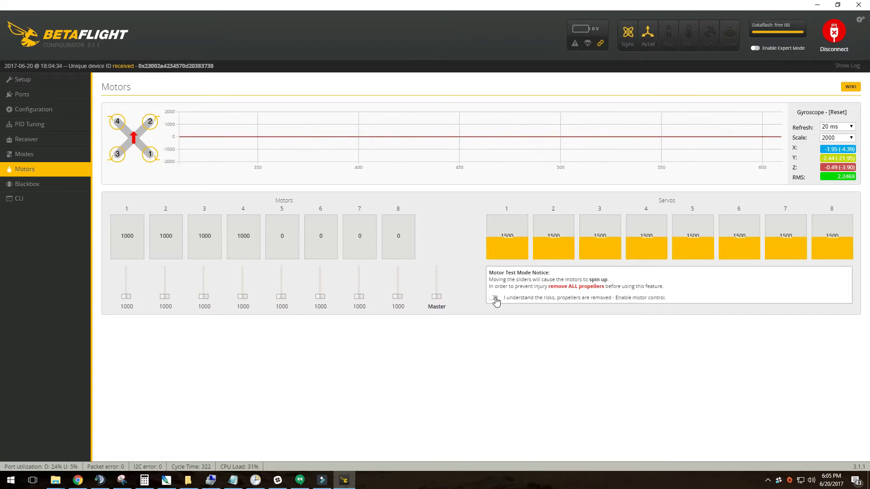
Spin motors 1–4 to 1153 with the Master slider, disable motor control, and return to Configuration
{"action": "left_click", "coordinate": [494, 299]}
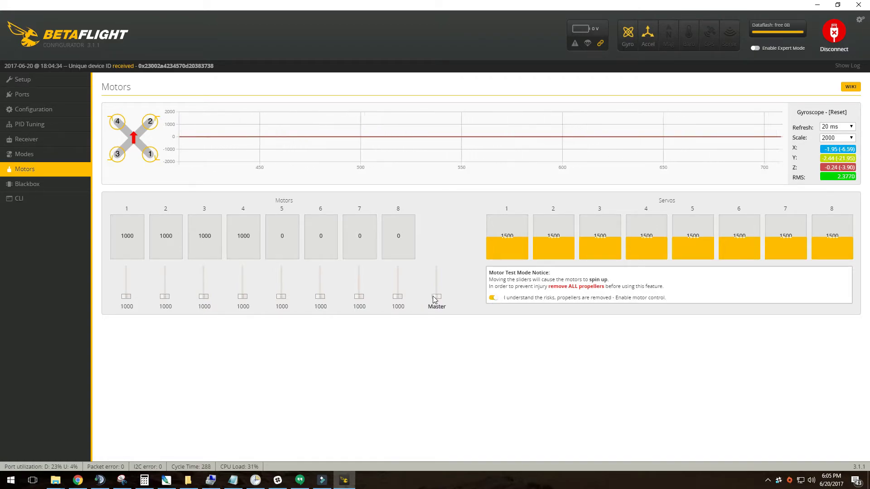
{"action": "mouse_move", "coordinate": [435, 299]}
{"action": "left_mouse_down"}
{"action": "mouse_move", "coordinate": [438, 271]}
{"action": "mouse_move", "coordinate": [437, 300]}
{"action": "left_mouse_up"}
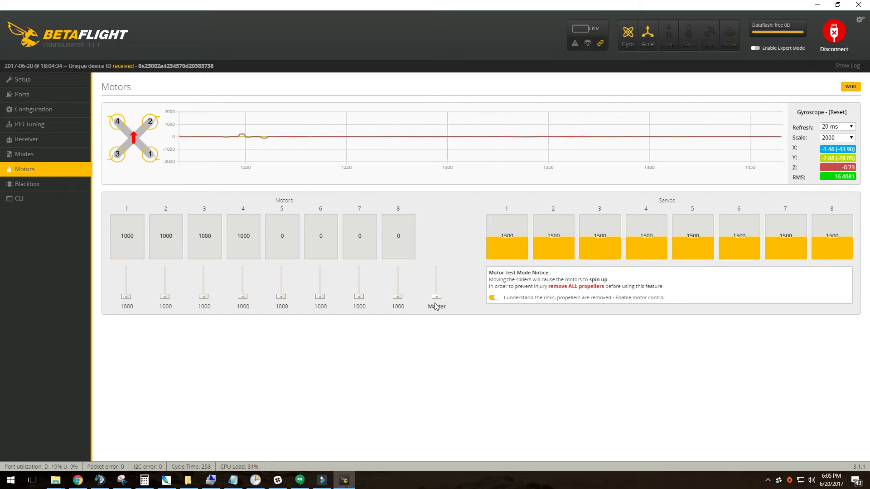
{"action": "left_click", "coordinate": [494, 299]}
{"action": "left_click", "coordinate": [28, 111]}
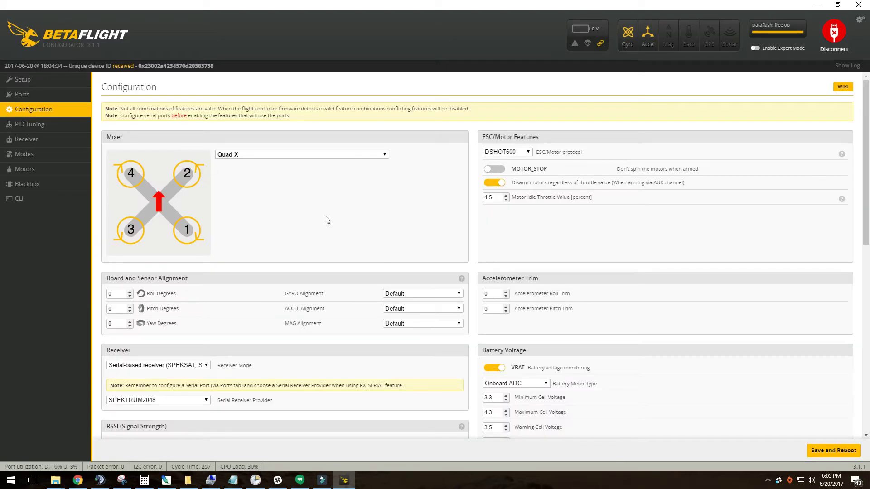